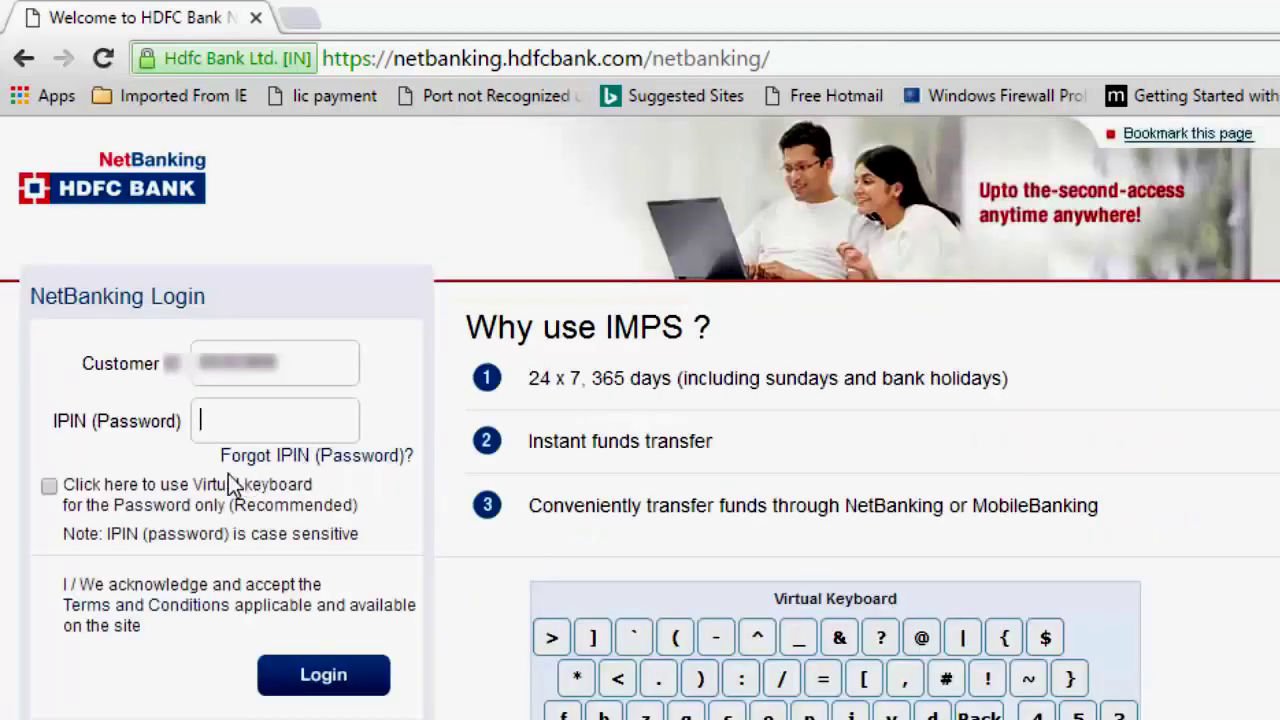
Log in to NetBanking by entering the IPIN password.
left_click(215, 428)
type("•••••••••••")
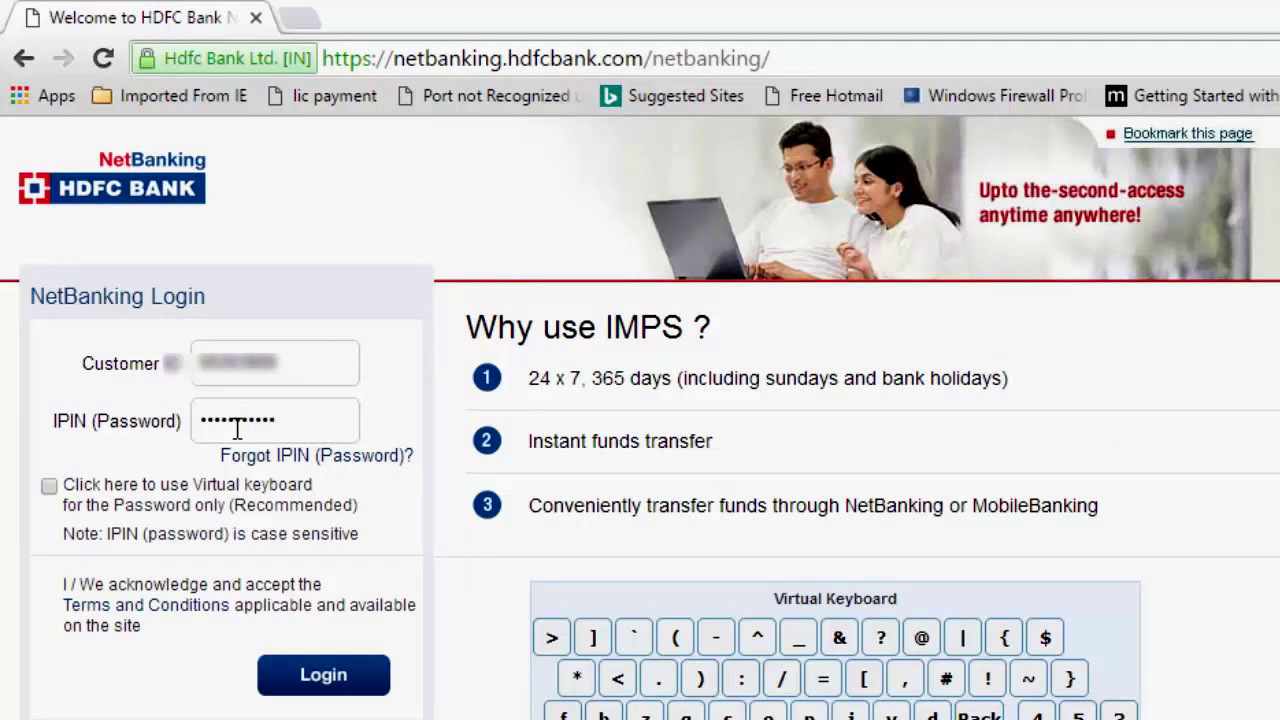
type("••••••••••••")
left_click(375, 697)
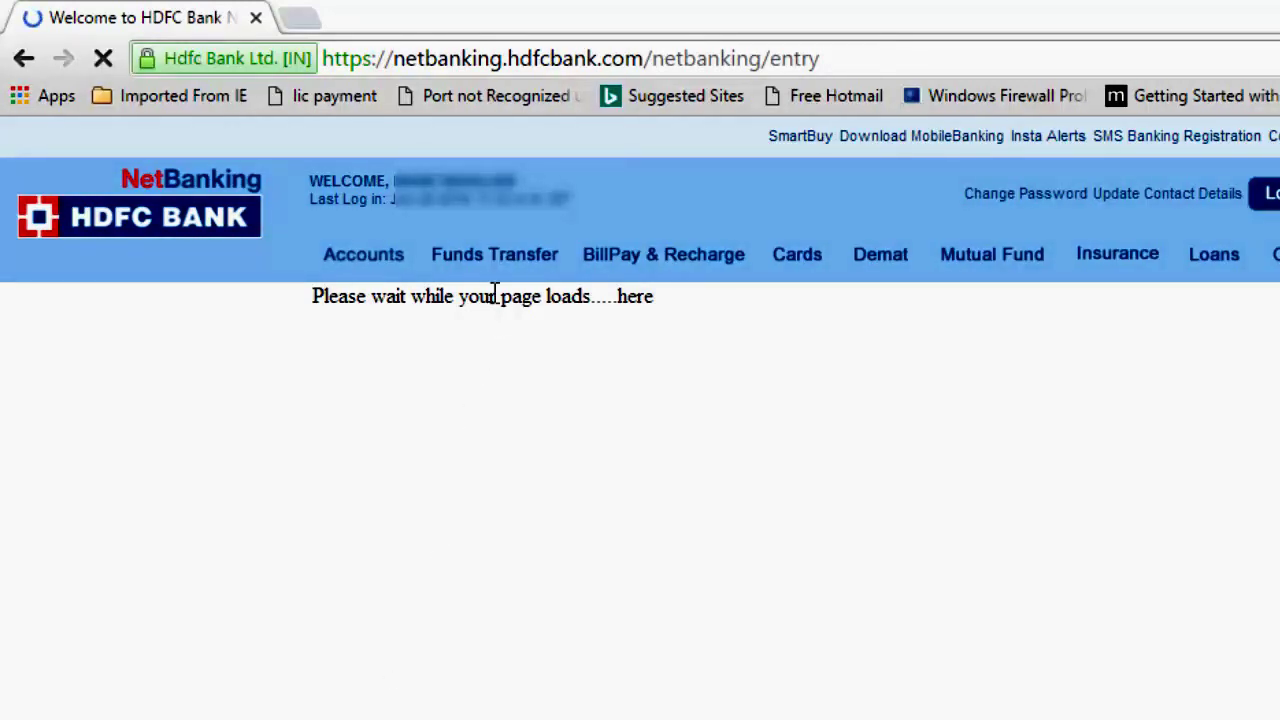
Start Third Party Transfer registration under Funds Transfer and confirm acceptance of the terms and conditions.
left_click(503, 257)
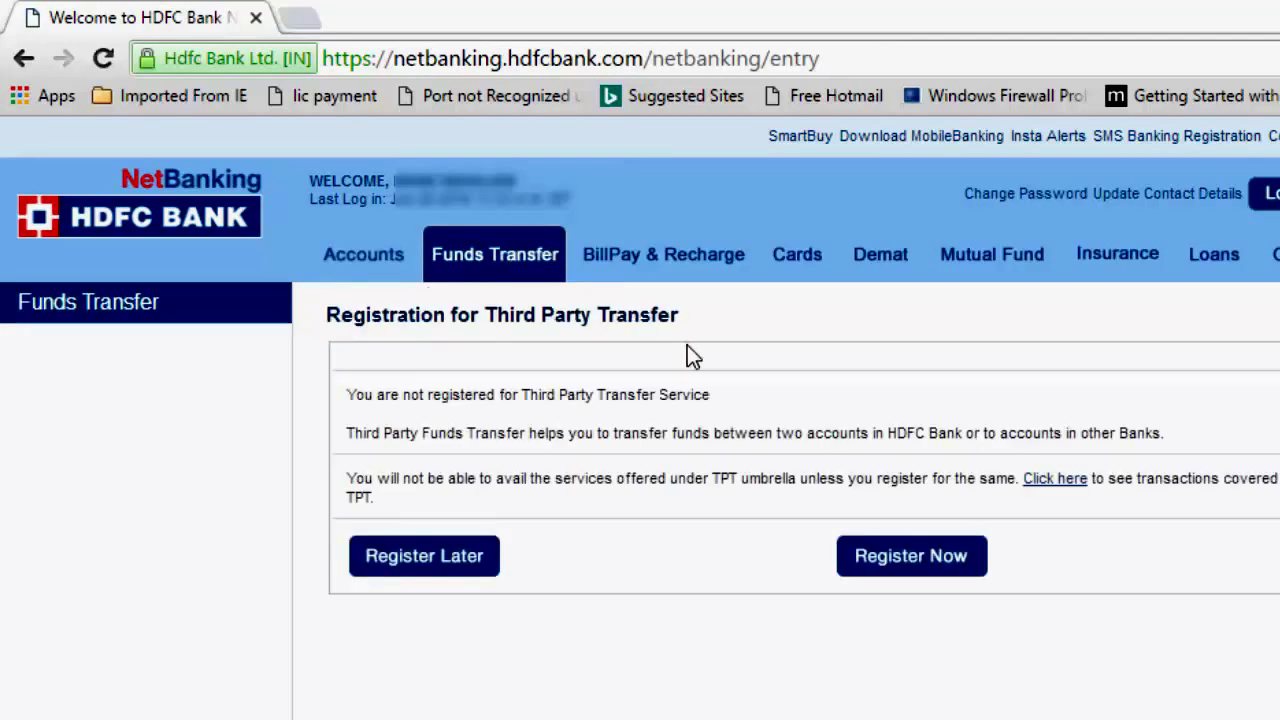
left_click(889, 566)
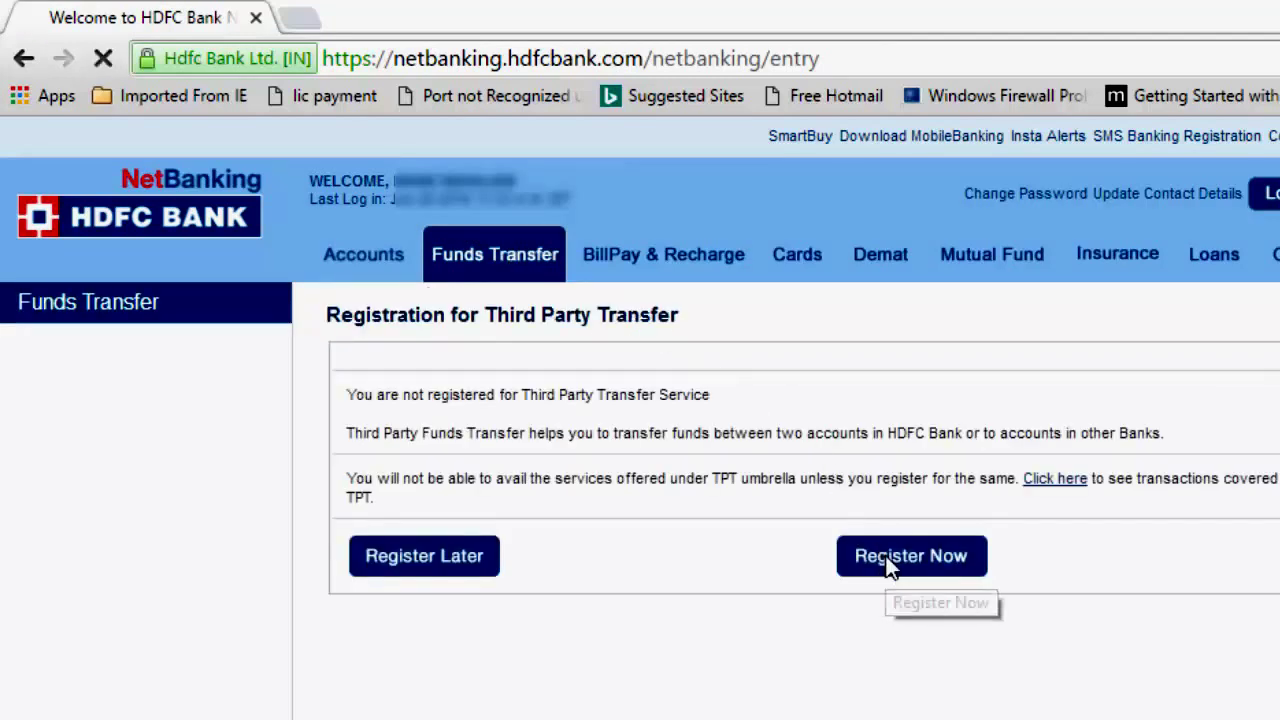
scroll(889, 566, "down", 10)
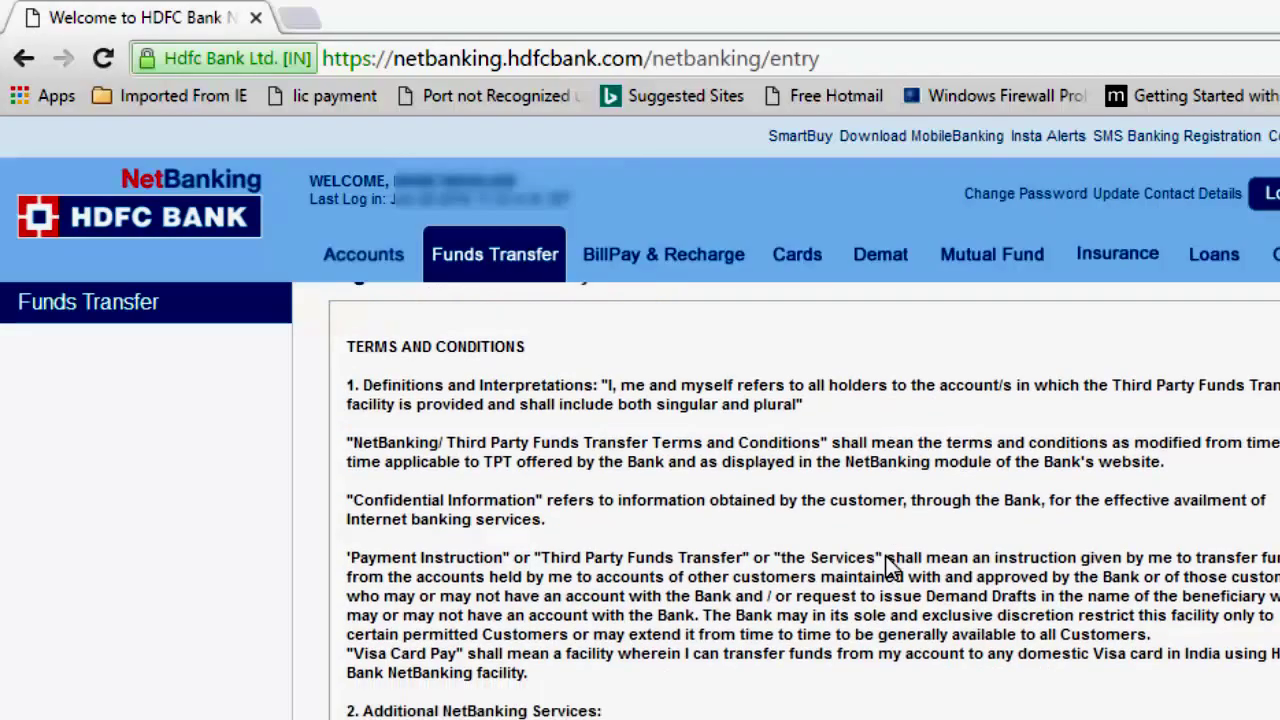
scroll(889, 566, "up", 3)
scroll(889, 566, "down", 6)
scroll(889, 566, "down", 1)
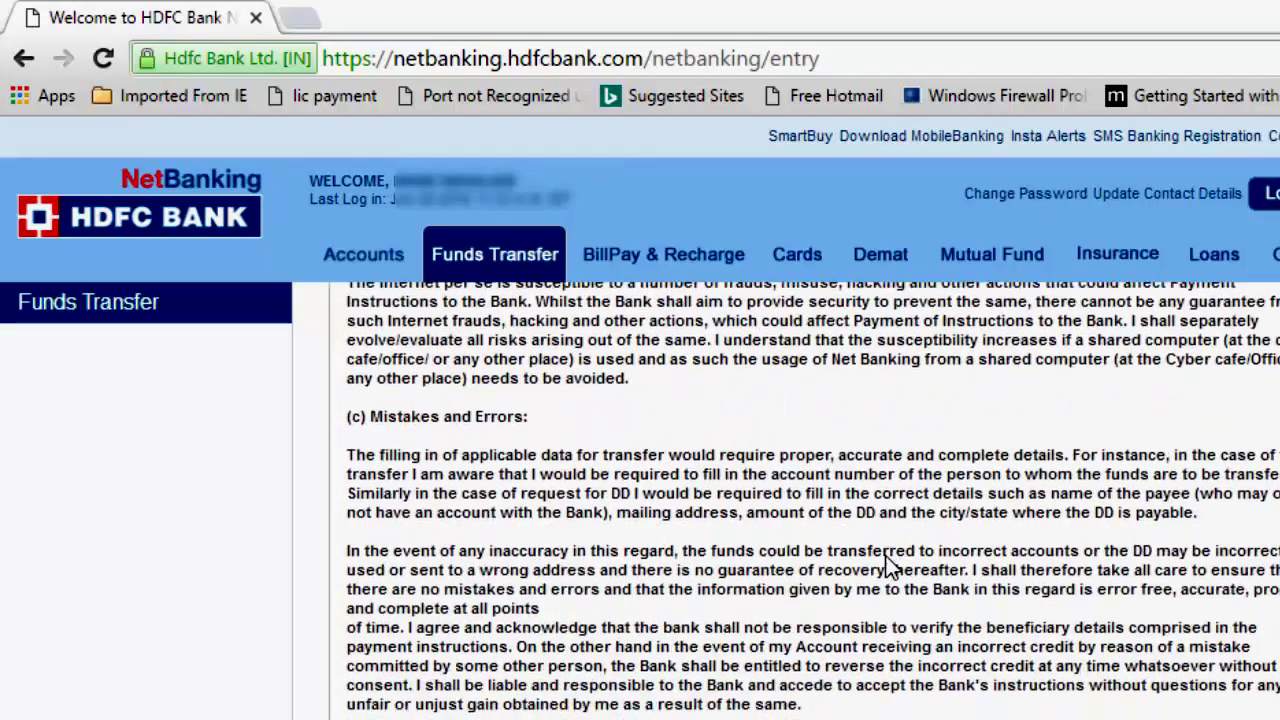
scroll(895, 563, "up", 4)
scroll(900, 558, "down", 5)
scroll(1100, 625, "down", 6)
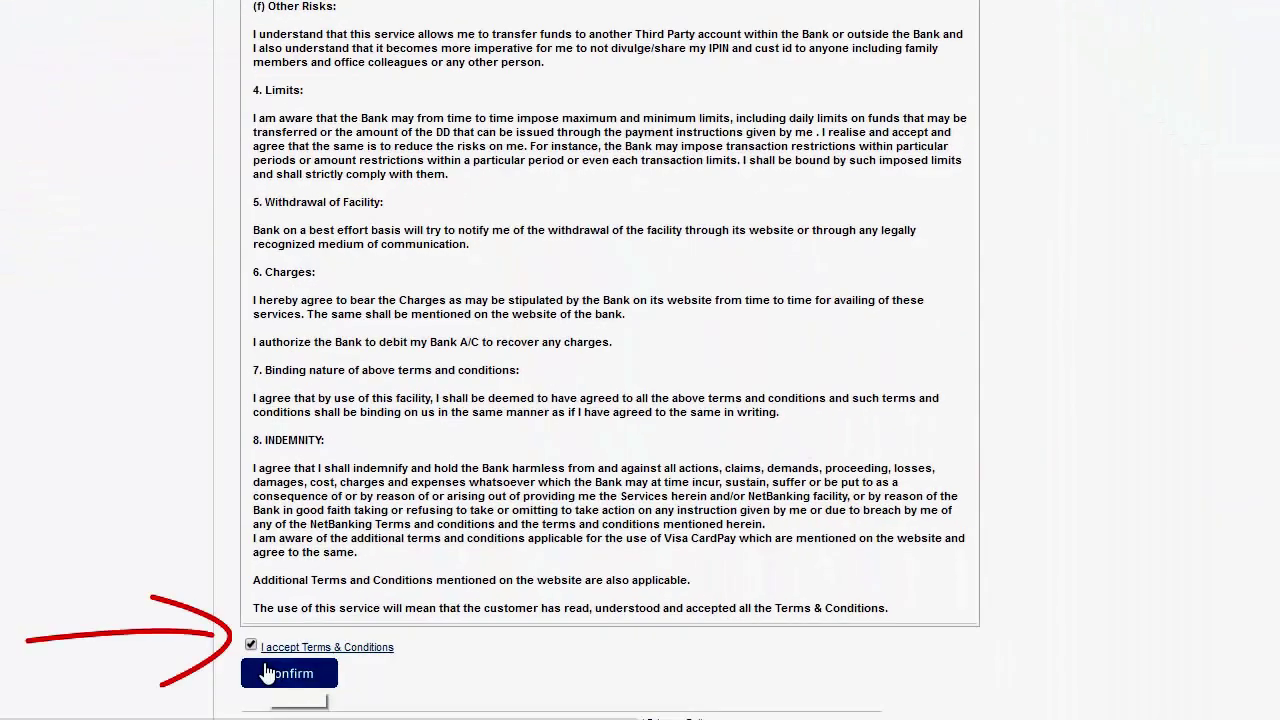
left_click(268, 672)
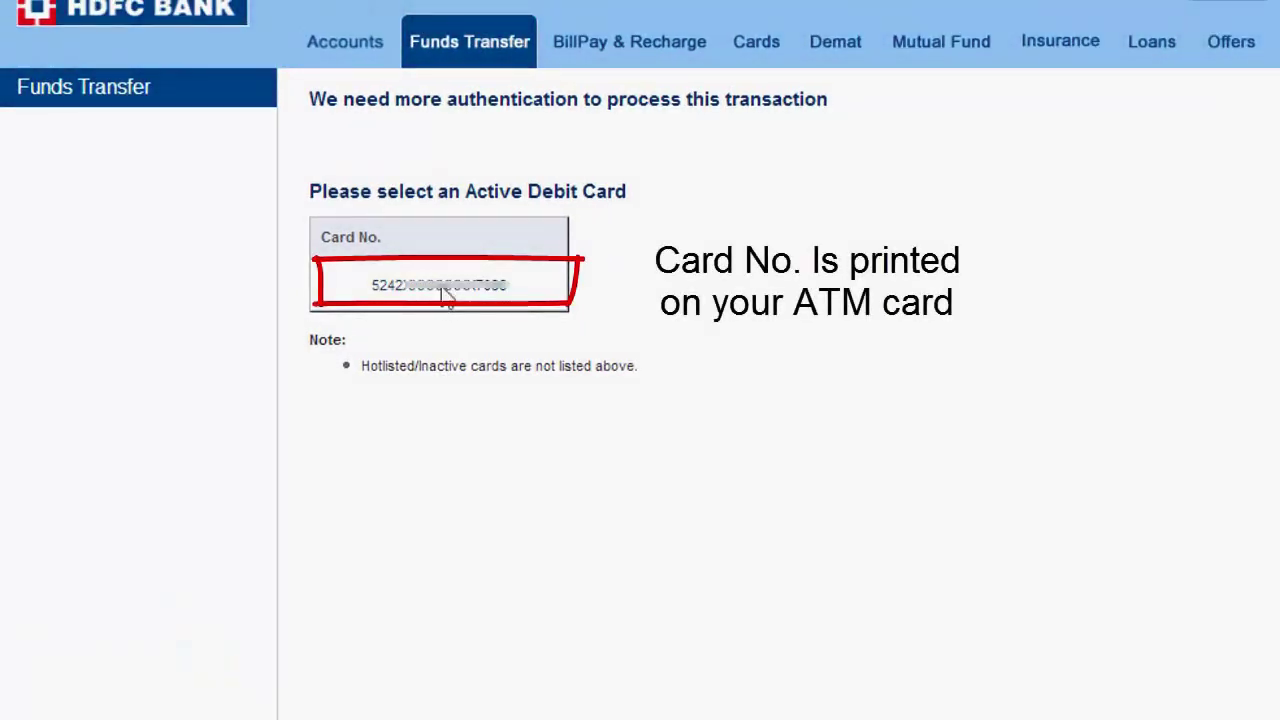
Verify with the listed debit card by entering its ATM PIN and expiry month and year.
left_click(447, 287)
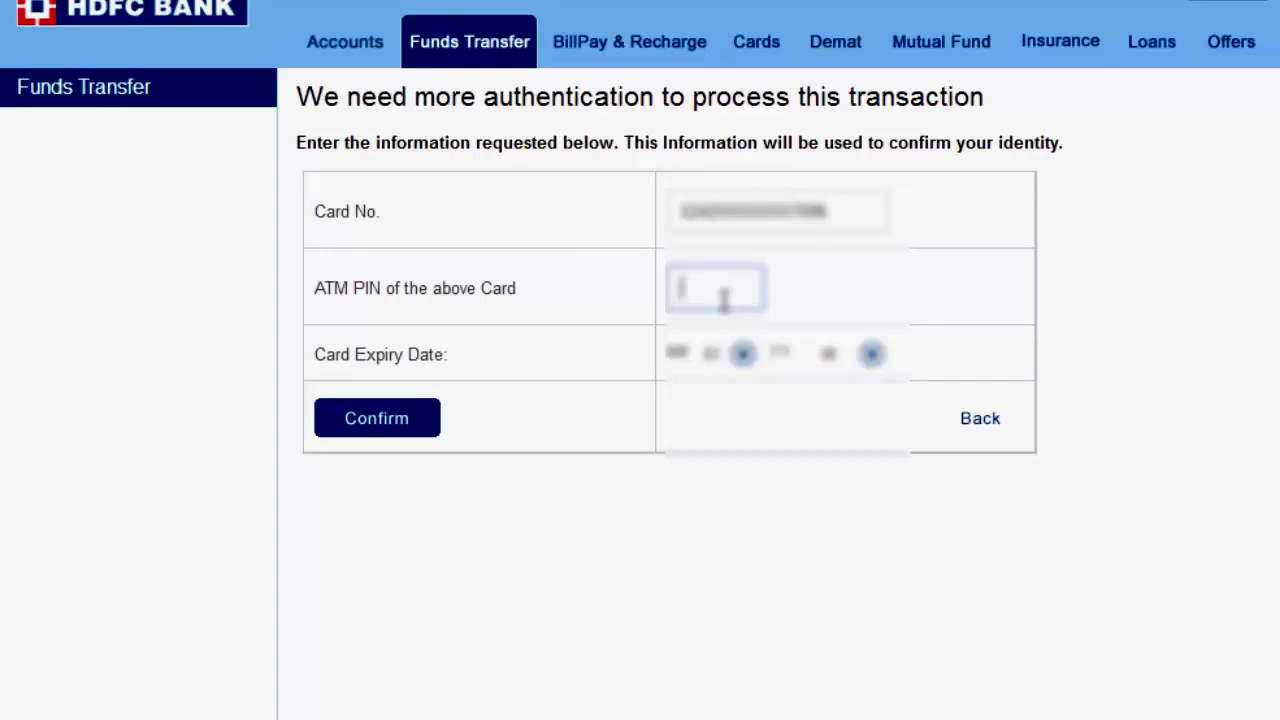
type("***")
left_click(745, 356)
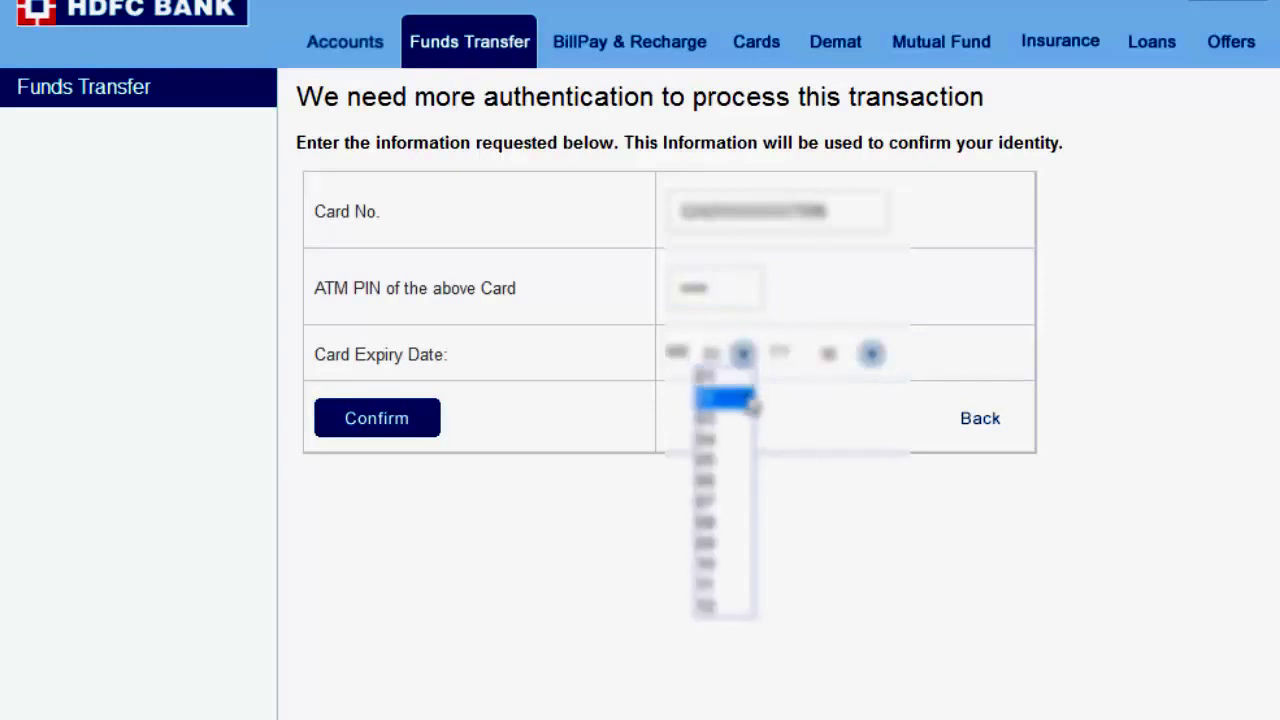
left_click(745, 395)
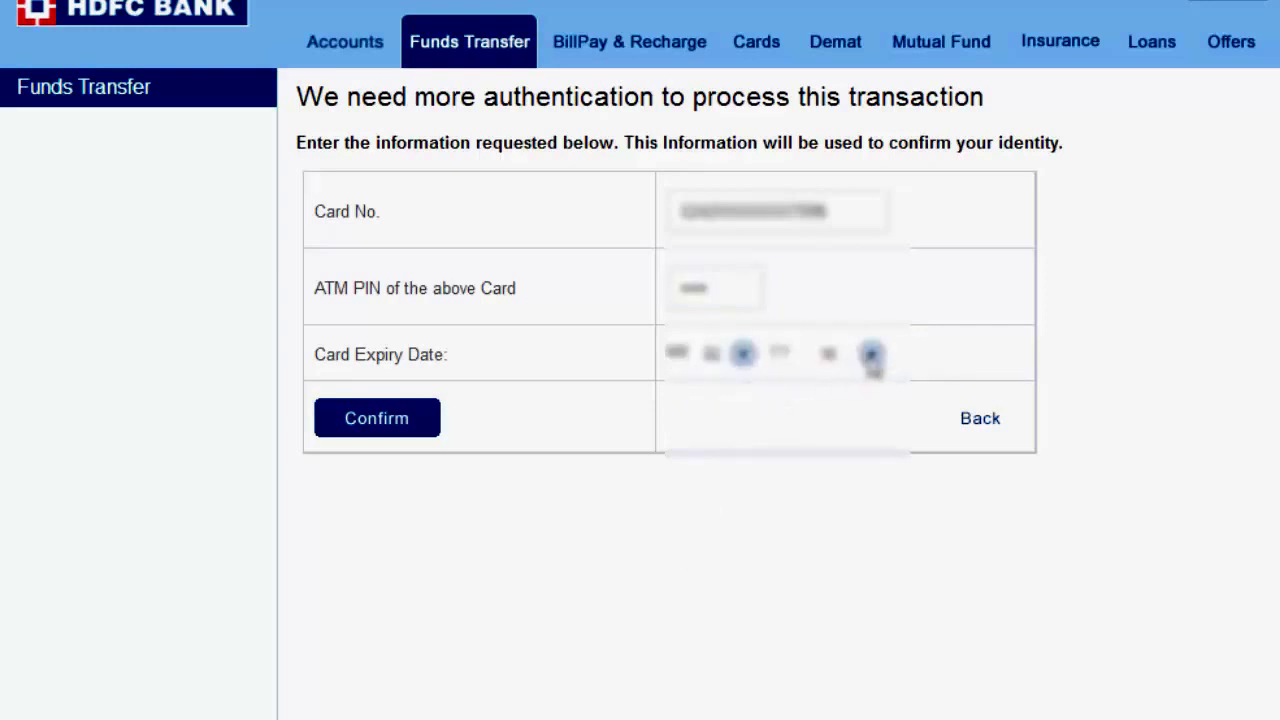
left_click(871, 355)
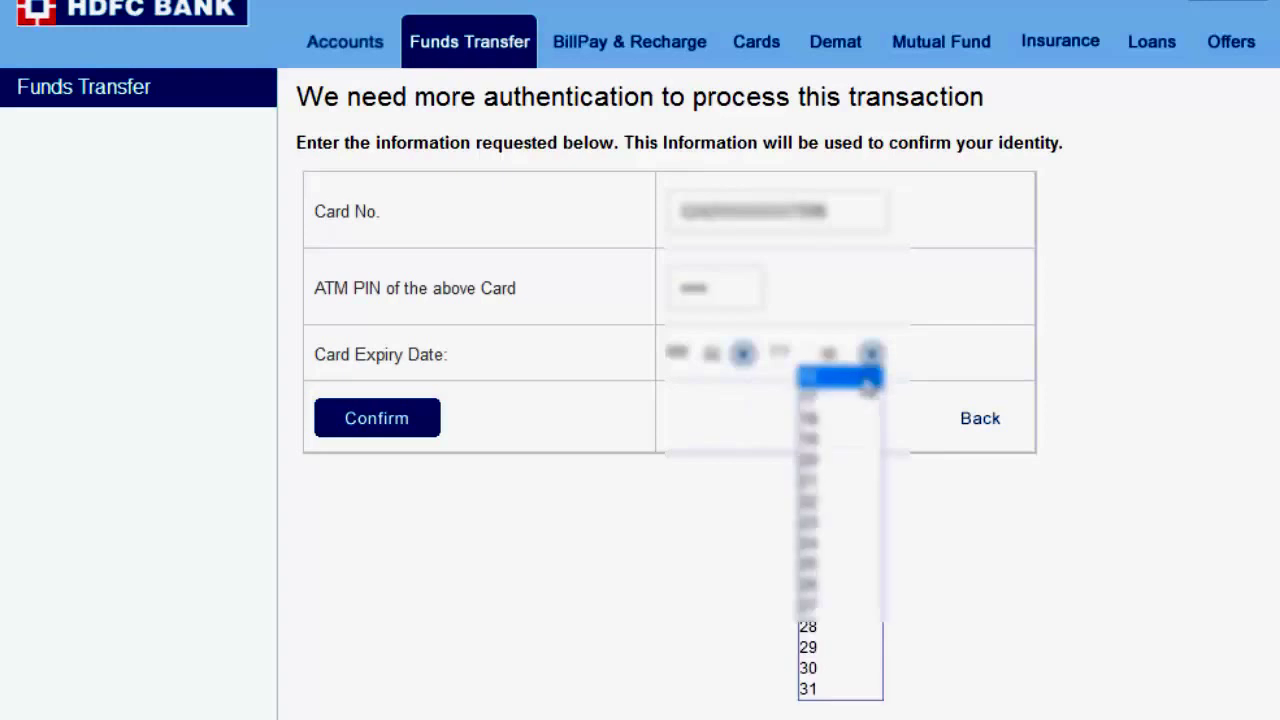
left_click(840, 484)
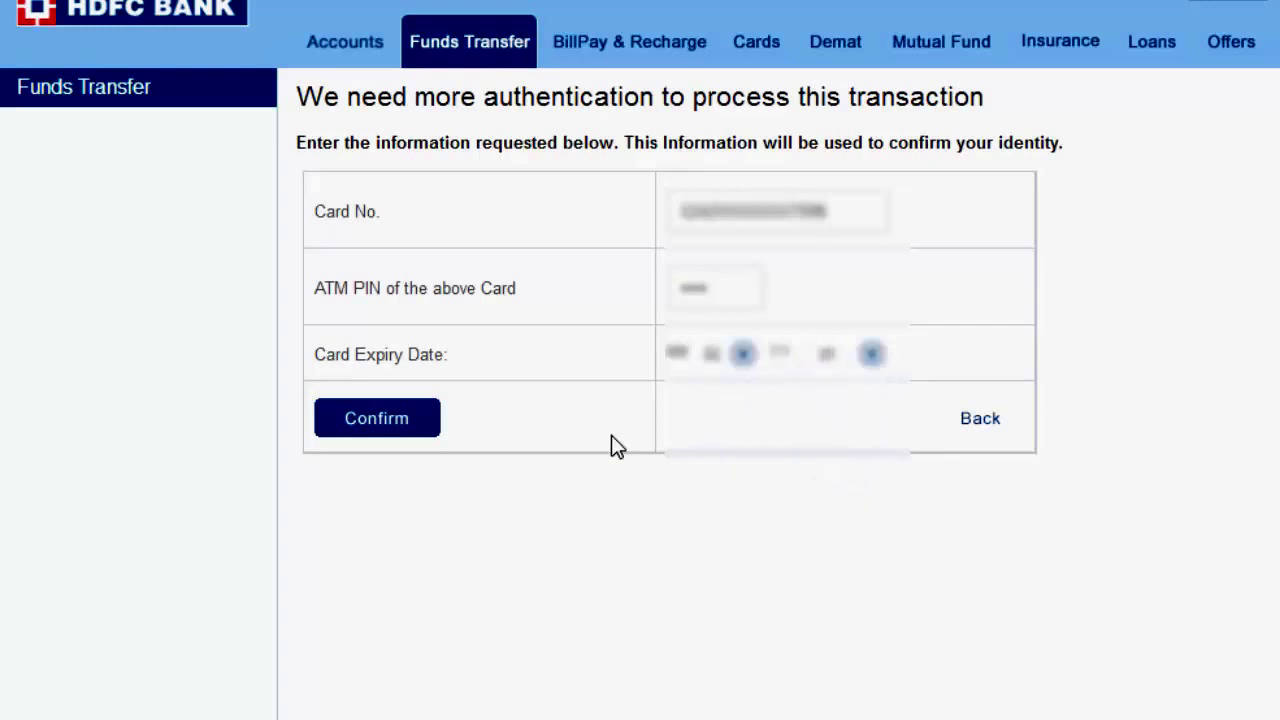
left_click(370, 410)
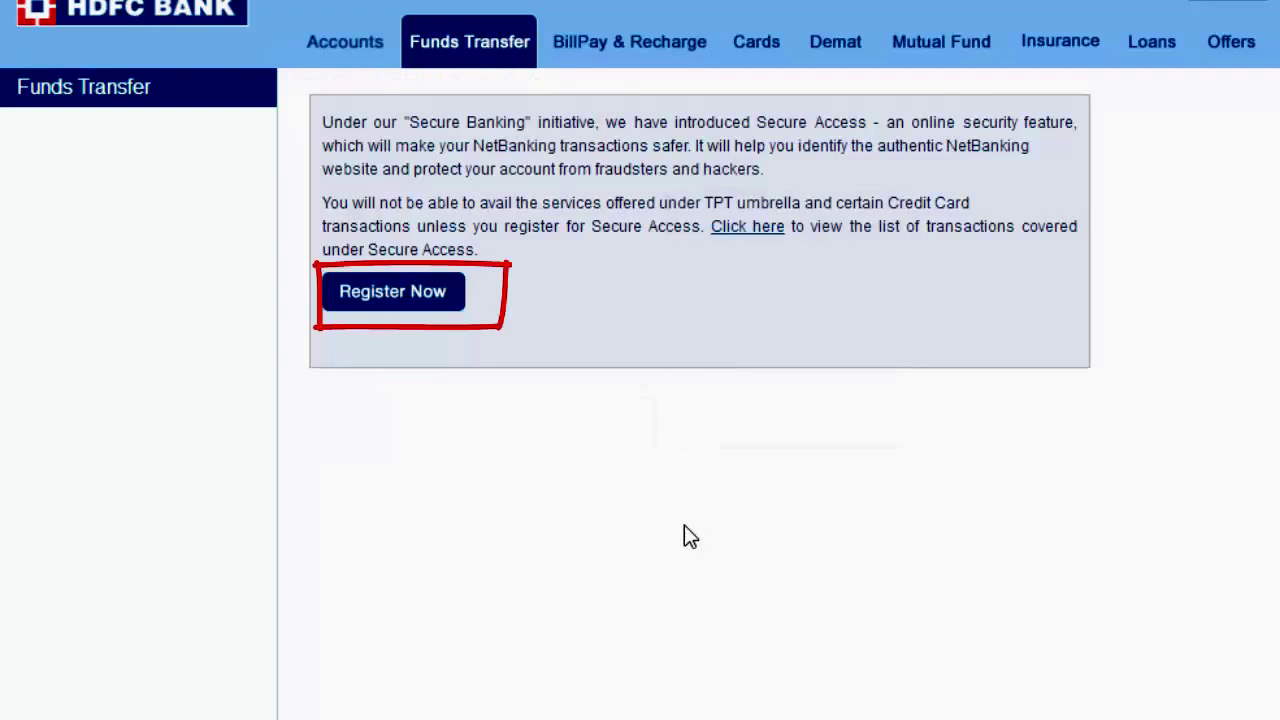
Start Secure Access registration from the notice's Register Now option.
left_click(397, 303)
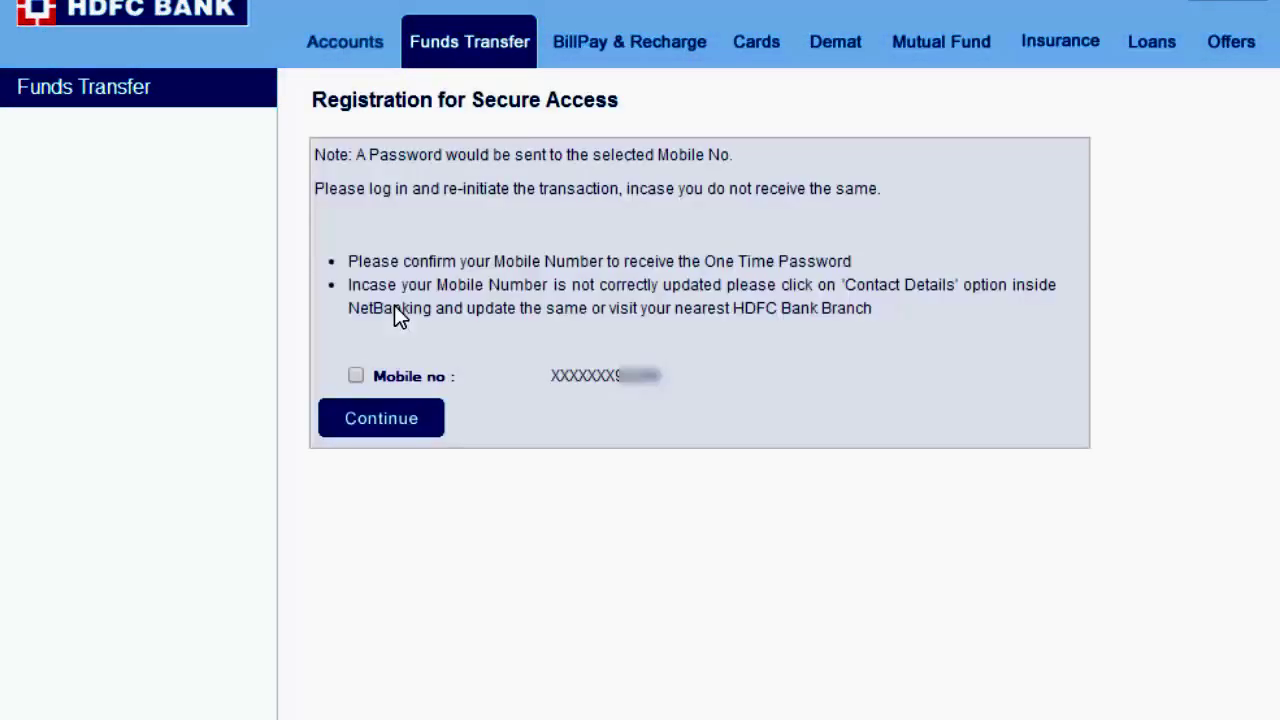
Confirm the registered mobile number, then enter and submit the received one-time password.
left_click(356, 376)
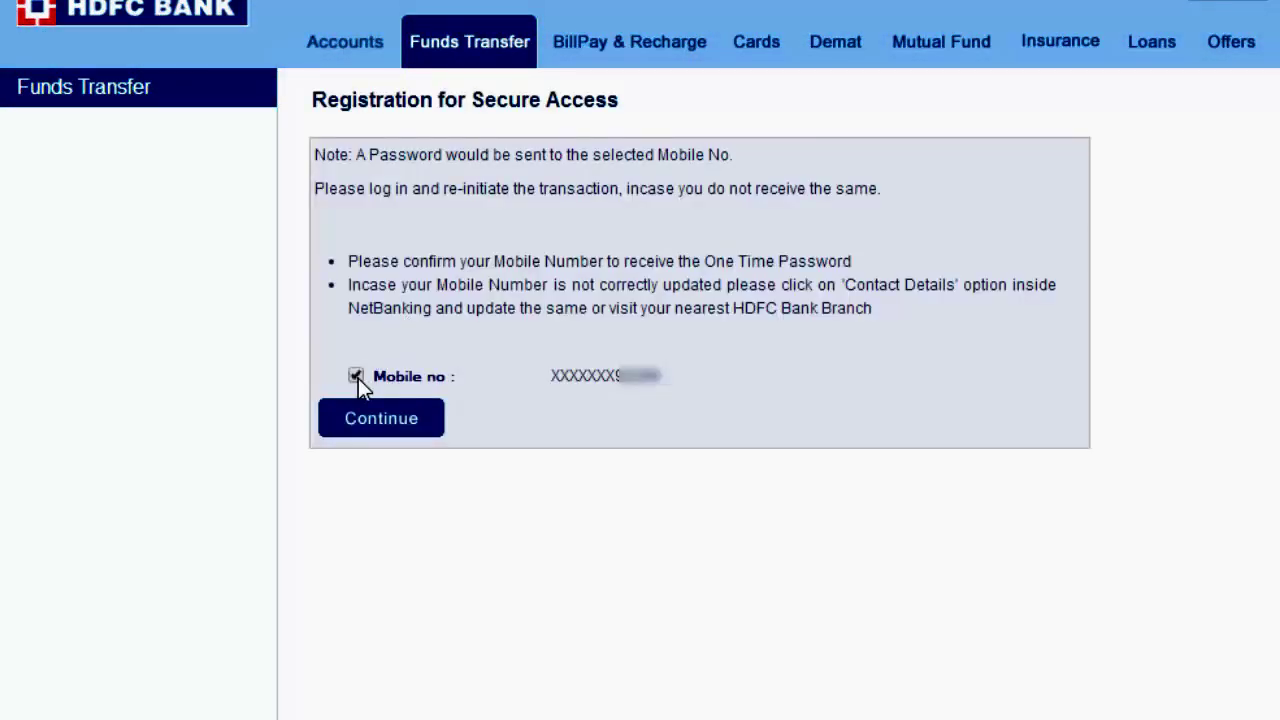
left_click(383, 430)
left_click(658, 252)
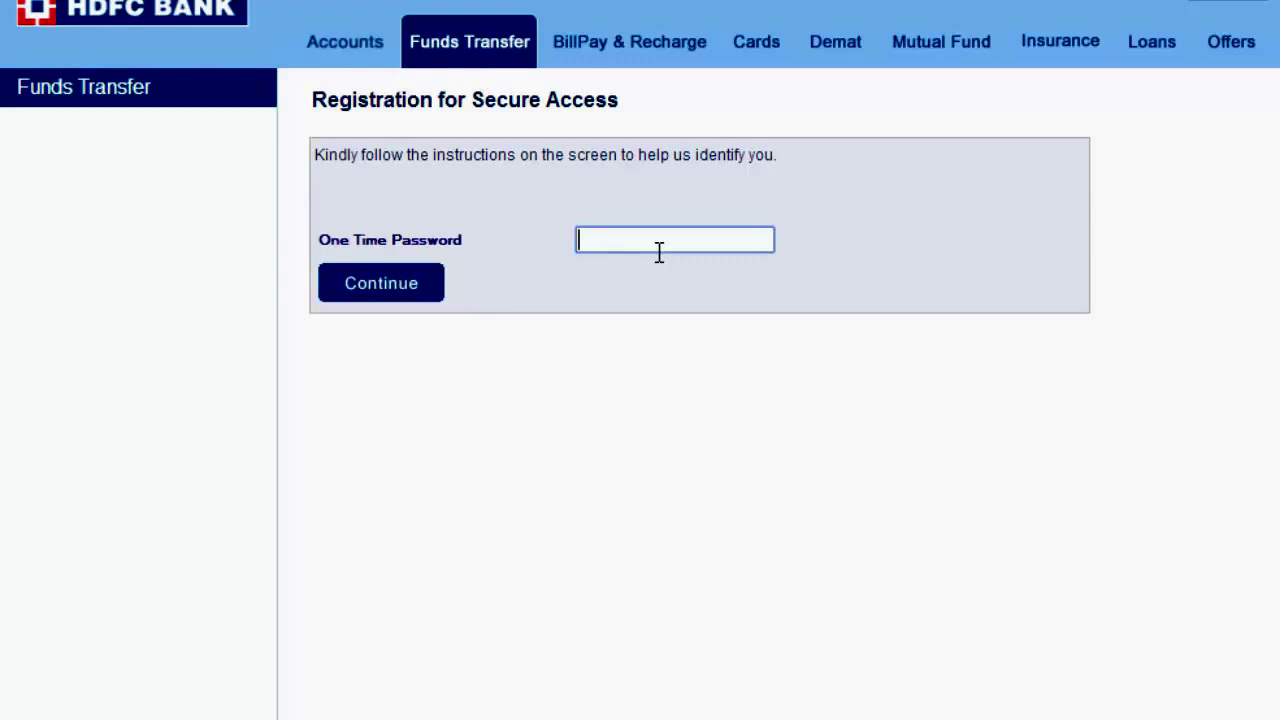
left_click(385, 284)
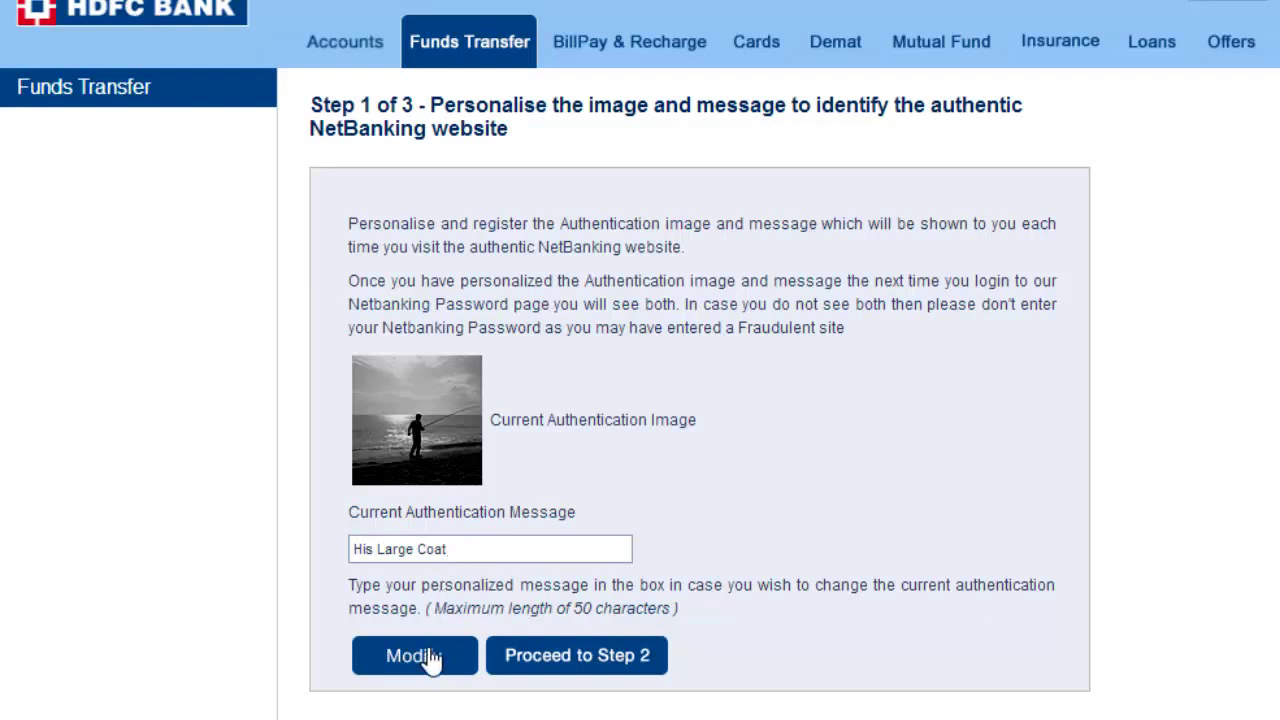
Keep the current authentication image and 'His Large Coat' message and proceed to Step 2.
left_click(570, 660)
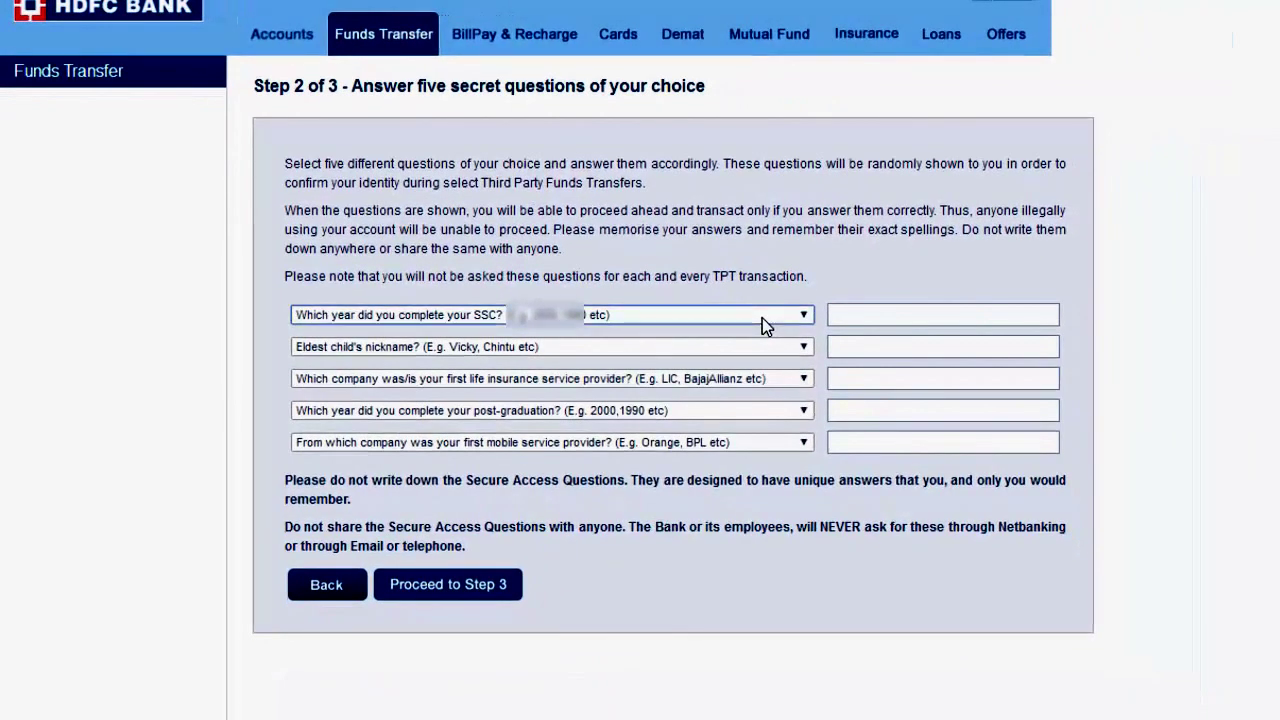
Choose and answer the first three secret questions: lucky number, son's birthplace, life insurer.
left_click(764, 318)
left_click(770, 348)
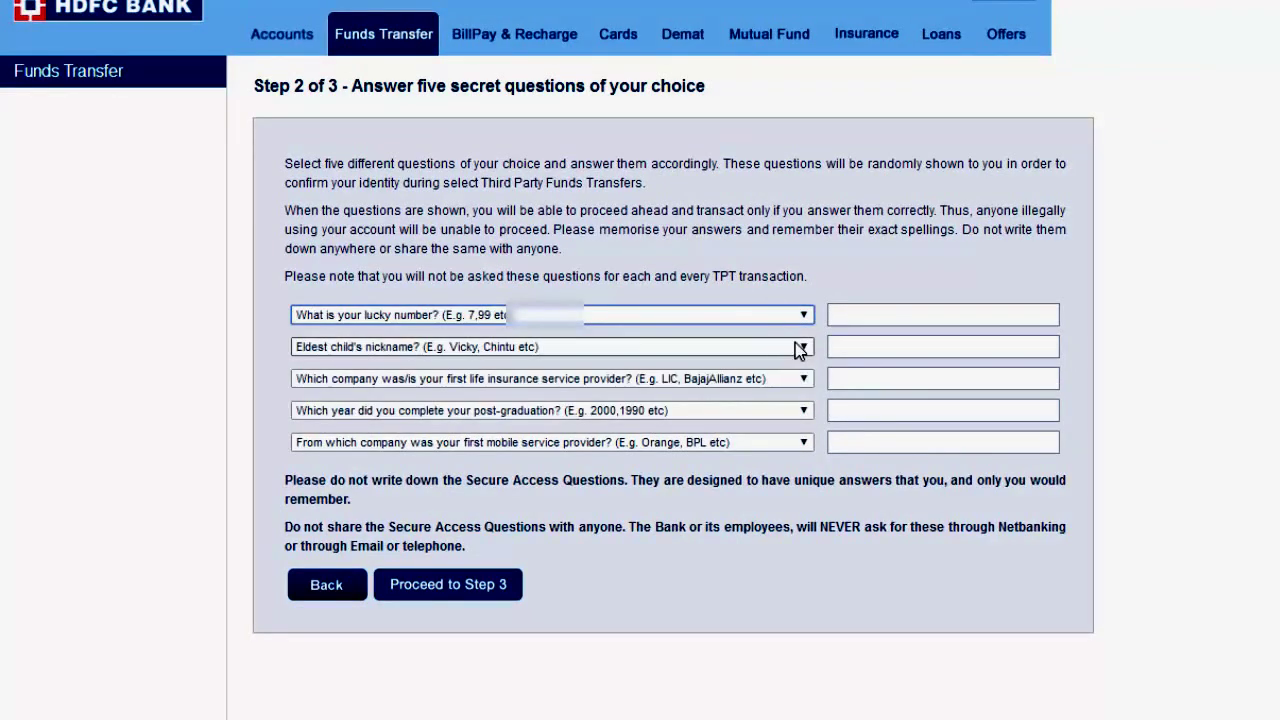
left_click(860, 318)
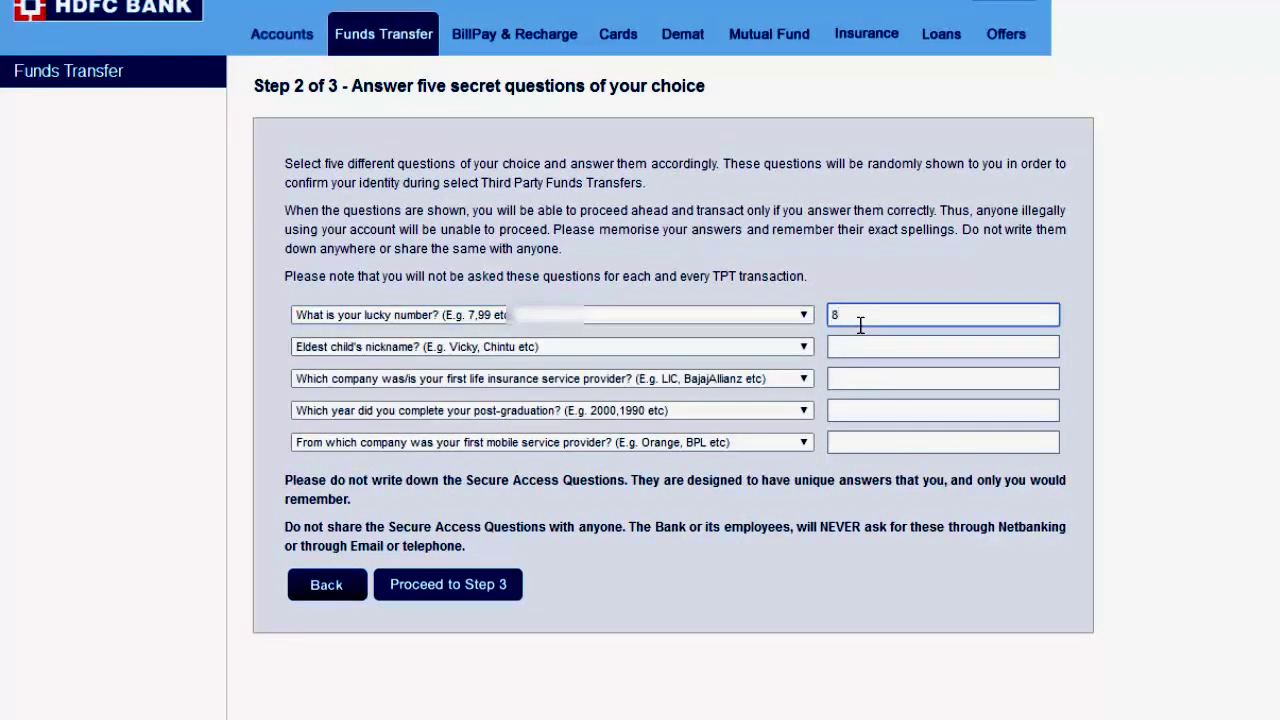
left_click(678, 347)
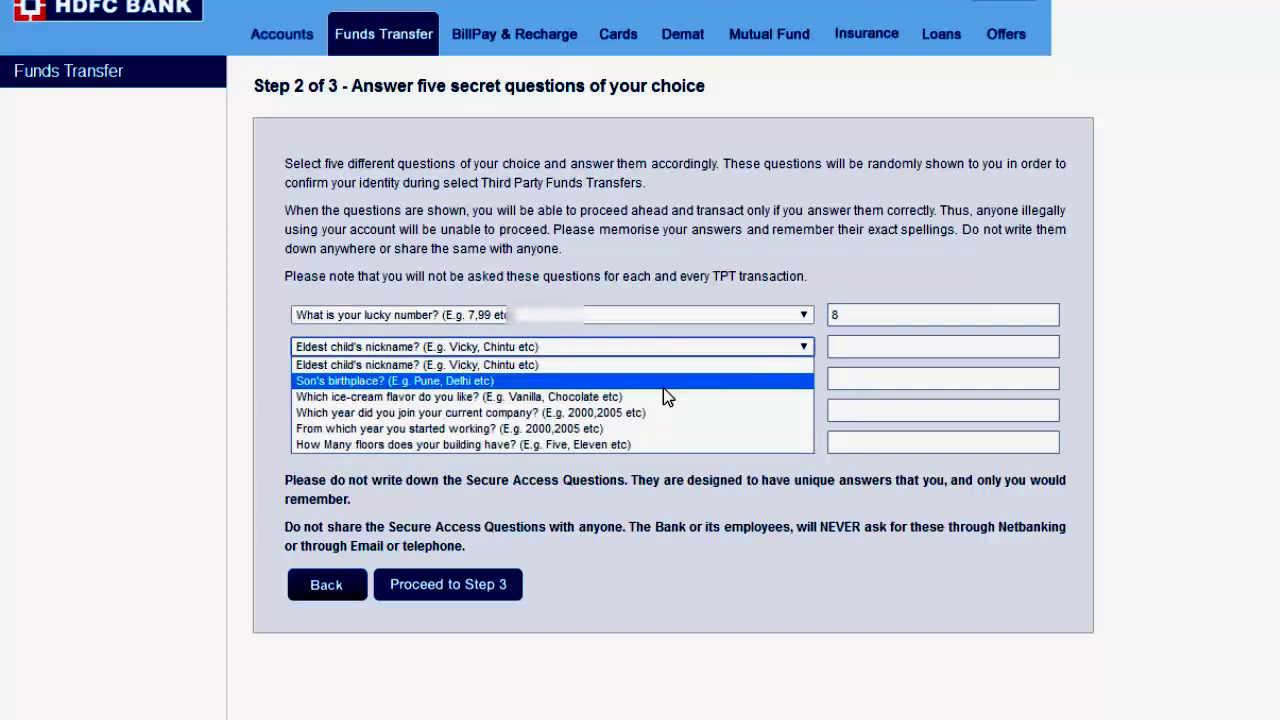
left_click(663, 385)
left_click(913, 343)
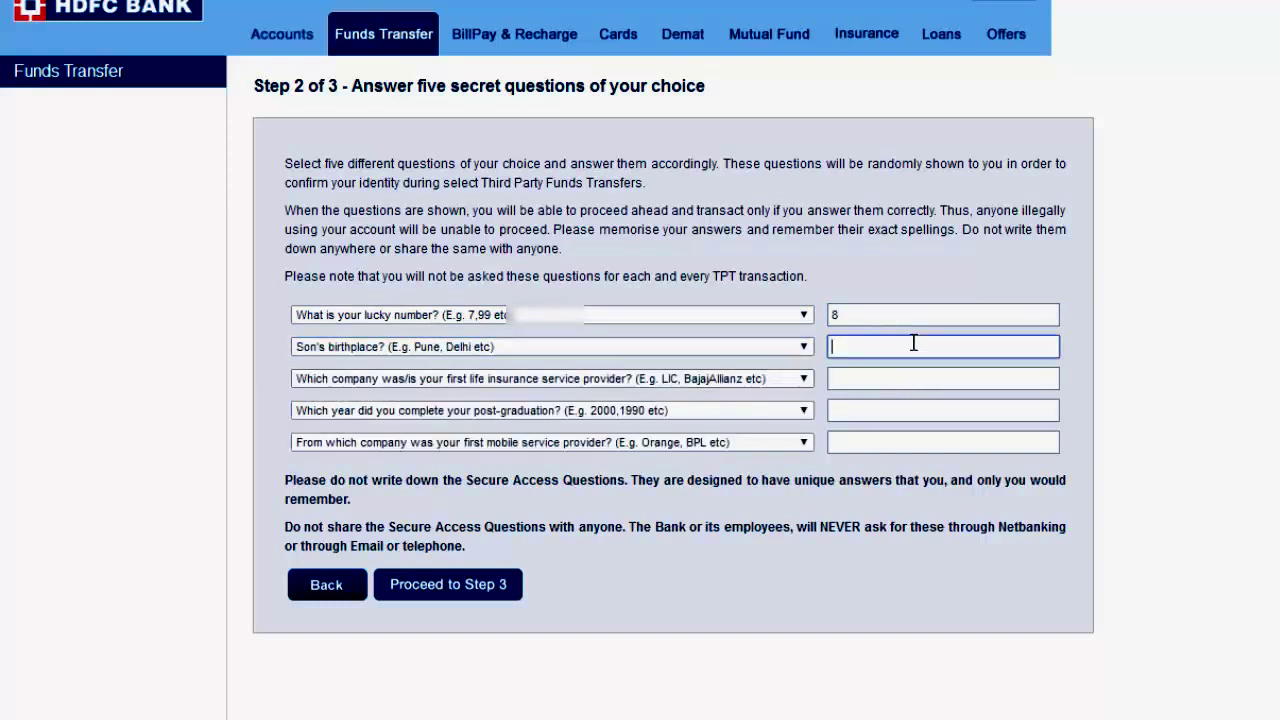
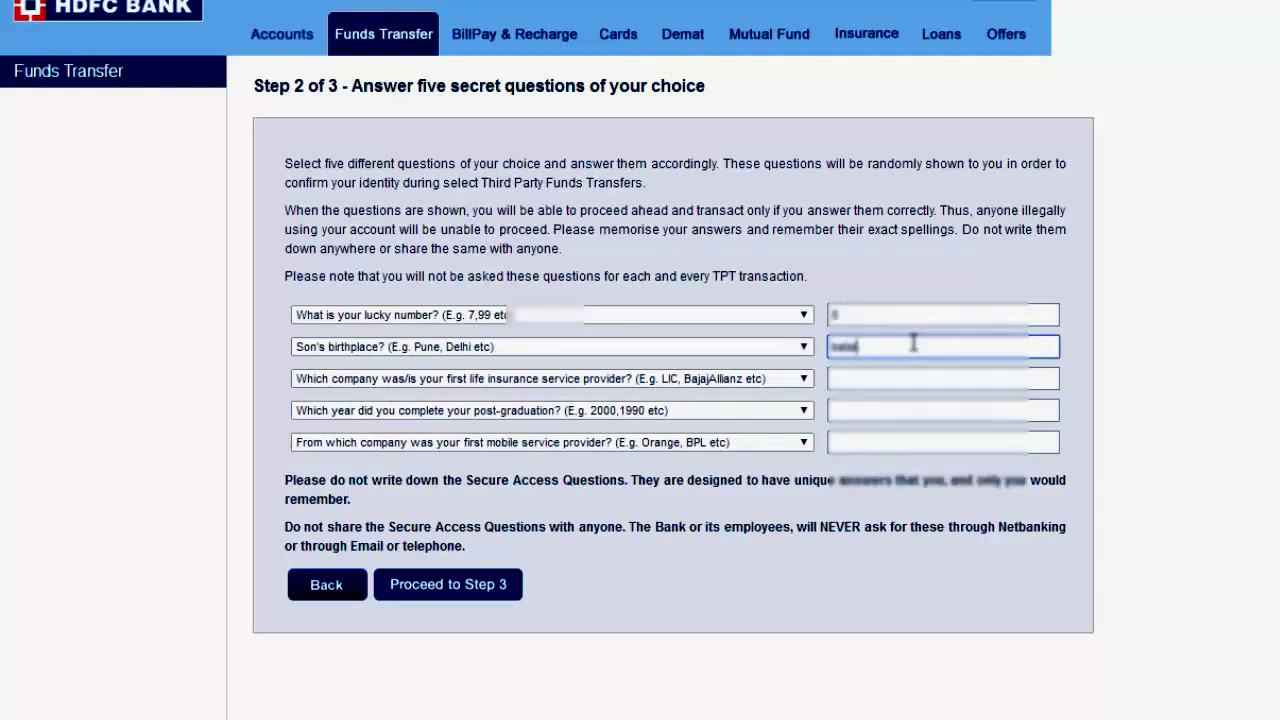
left_click(688, 382)
left_click(692, 391)
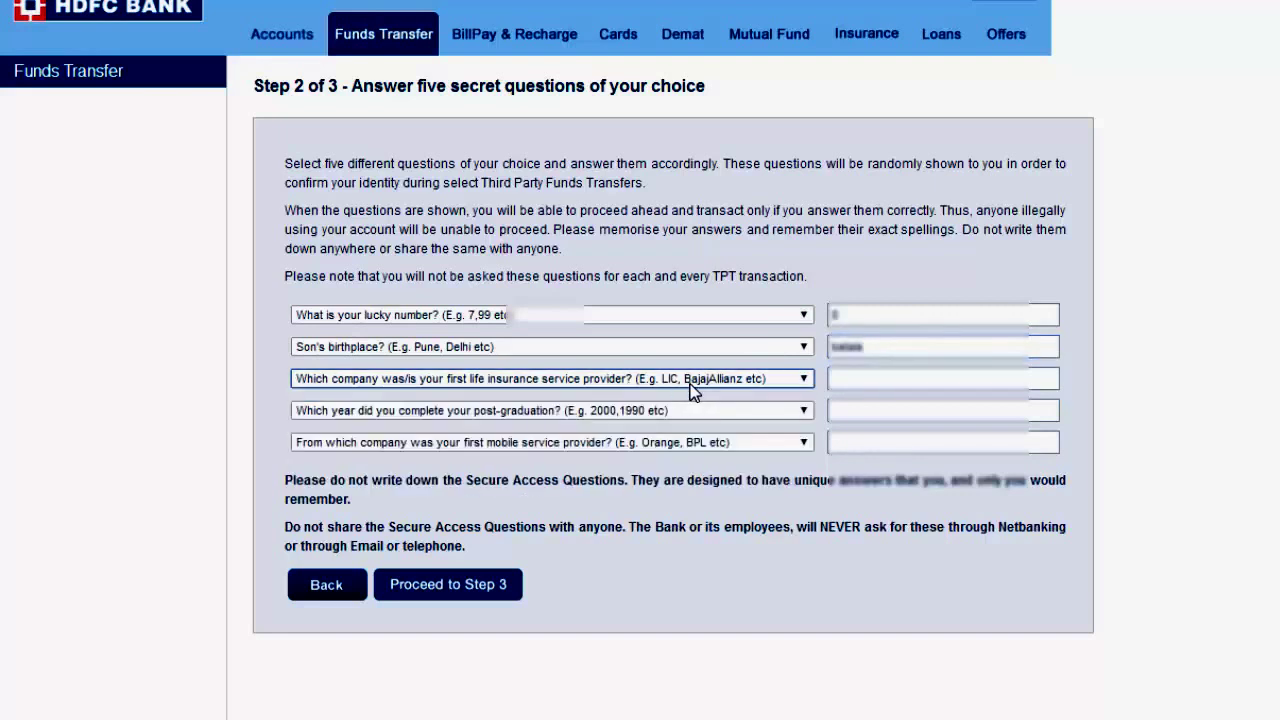
left_click(928, 372)
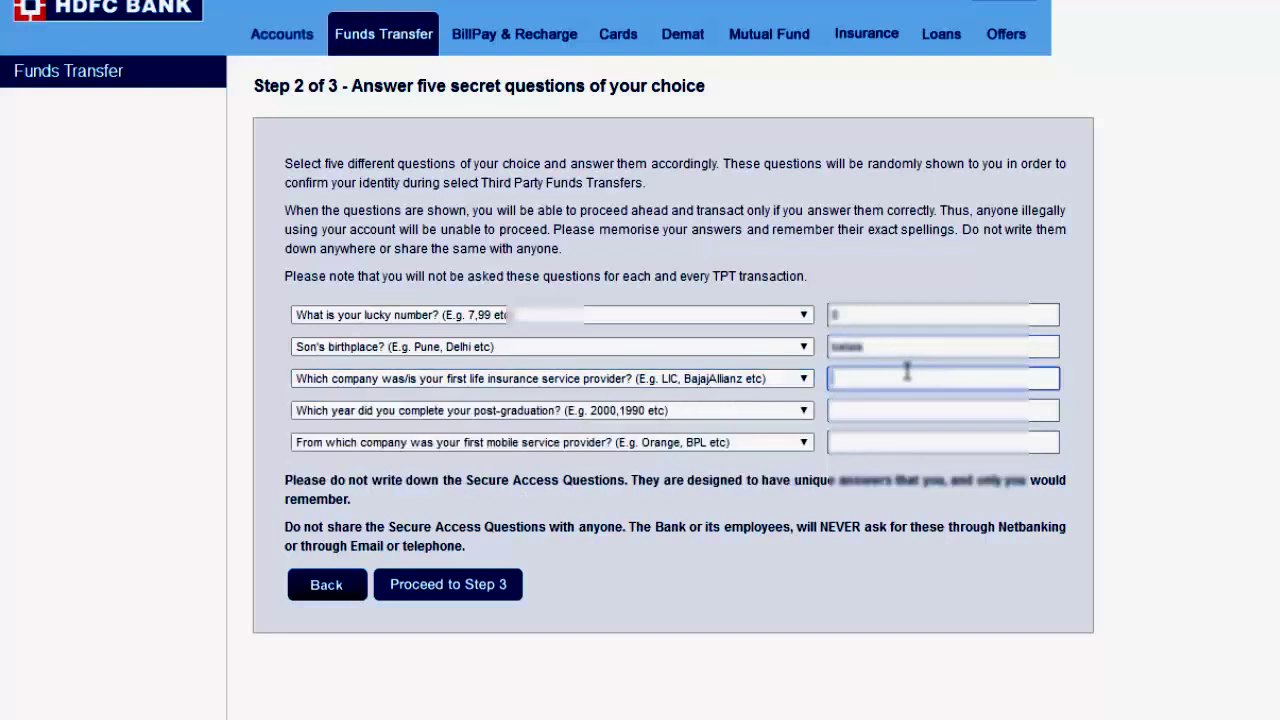
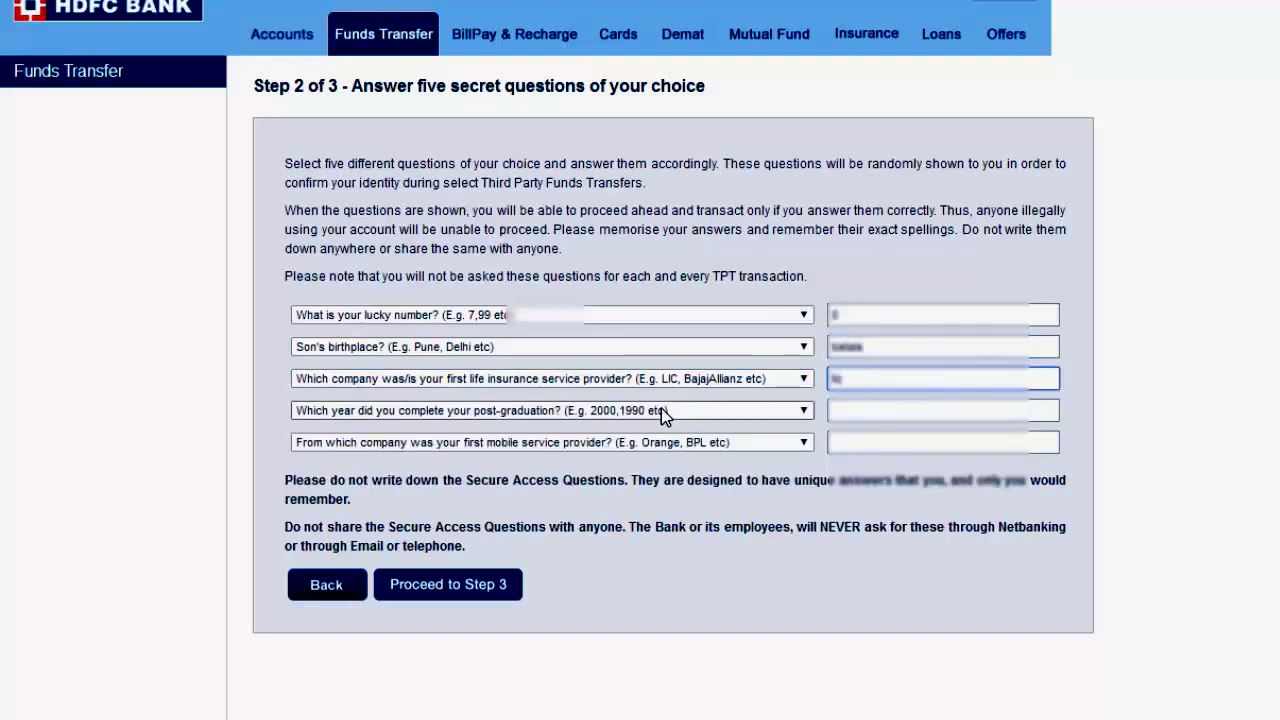
Choose and answer youngest child's nickname and pet's name questions, then proceed to Step 3.
left_click(660, 410)
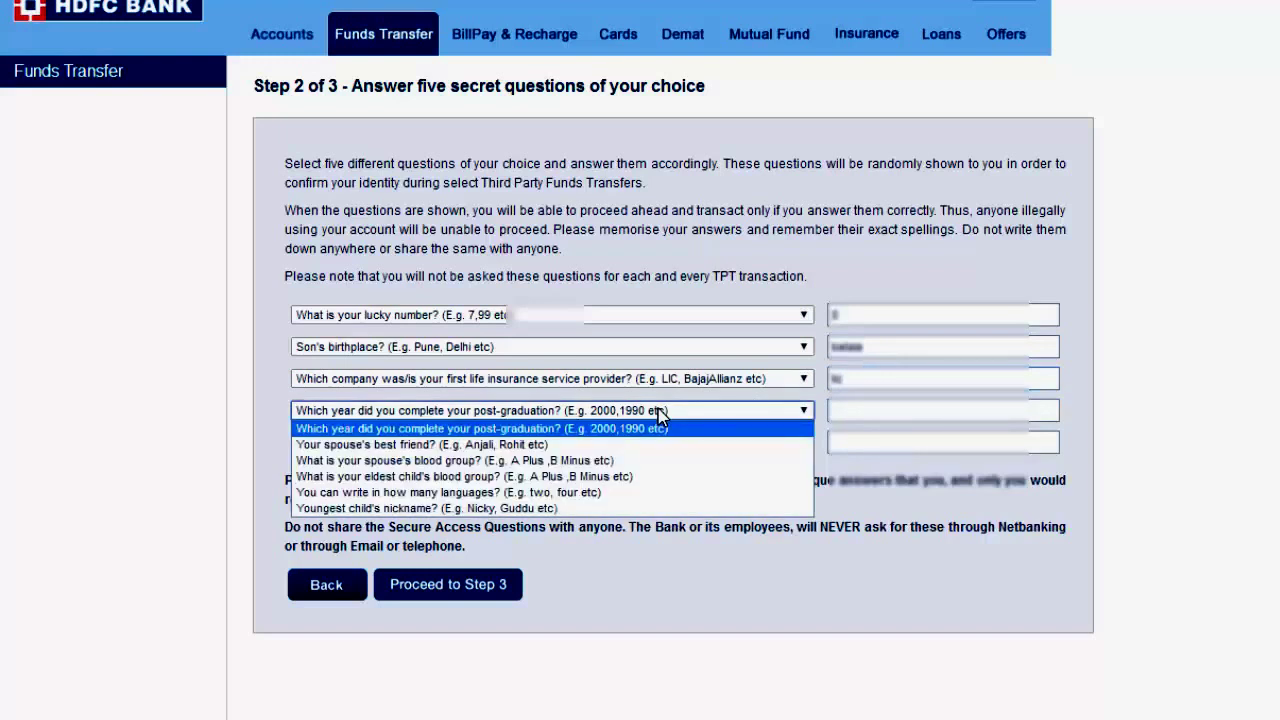
left_click(660, 411)
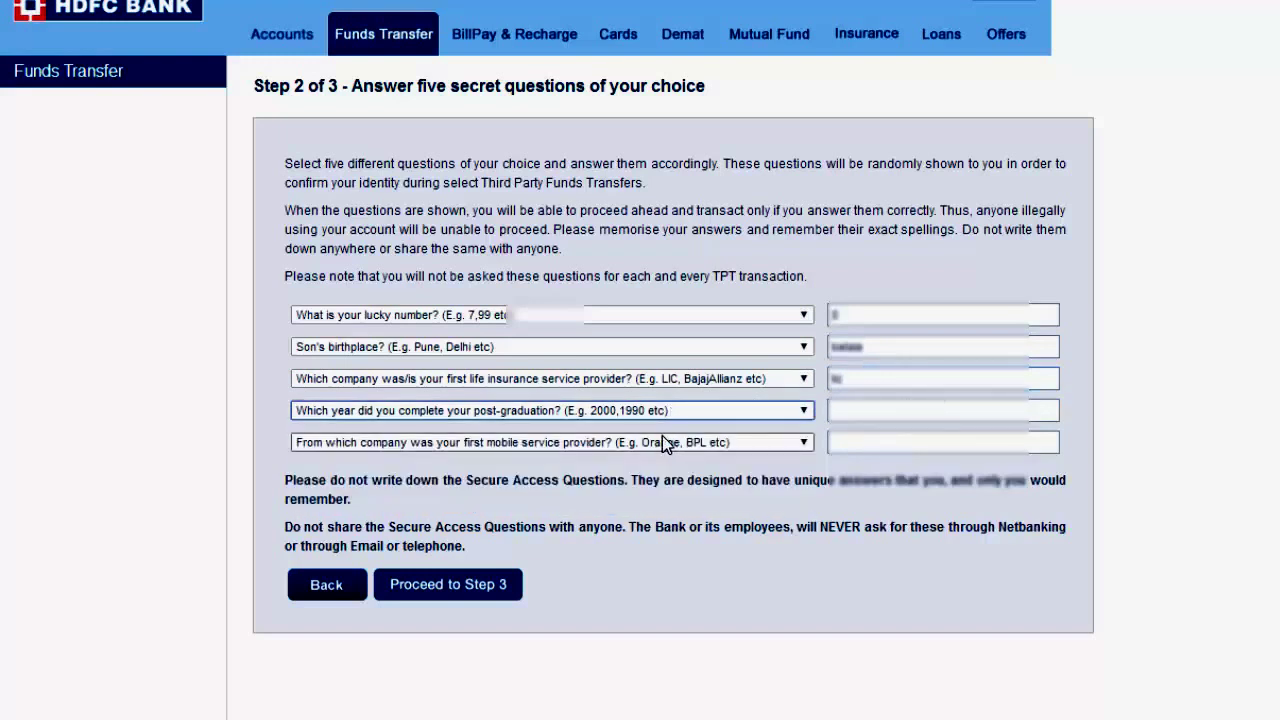
left_click(660, 410)
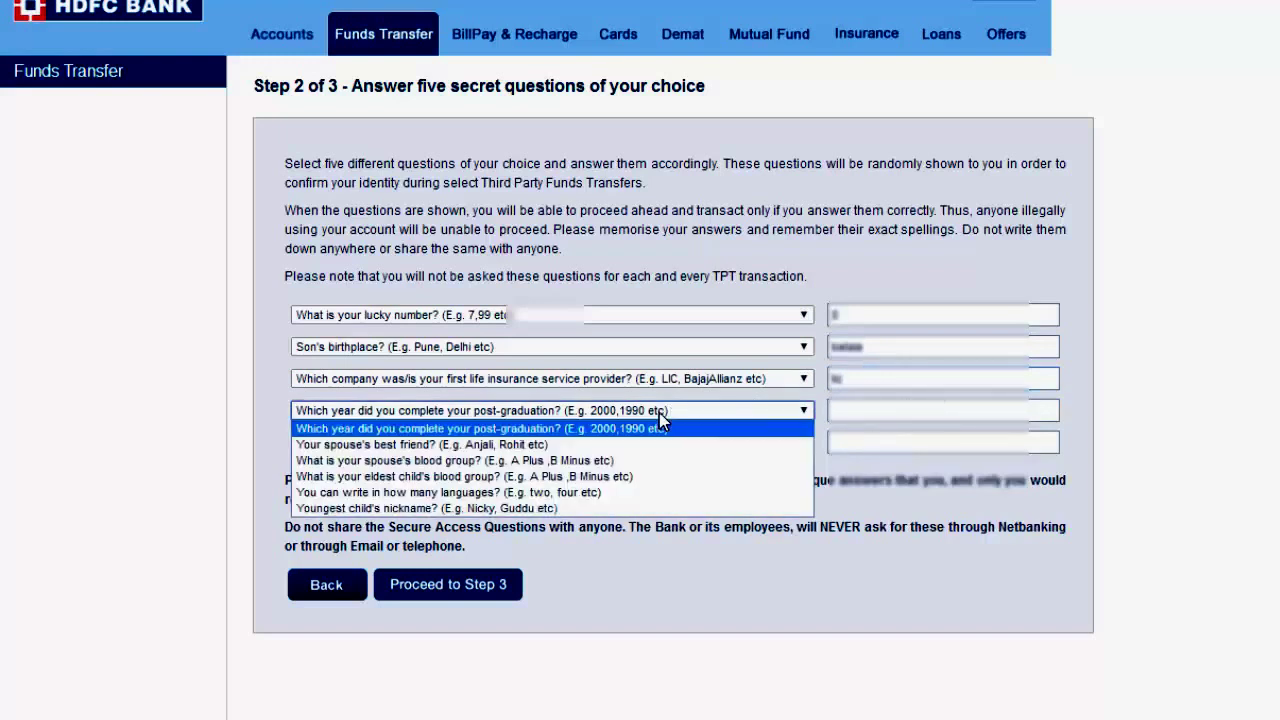
left_click(641, 506)
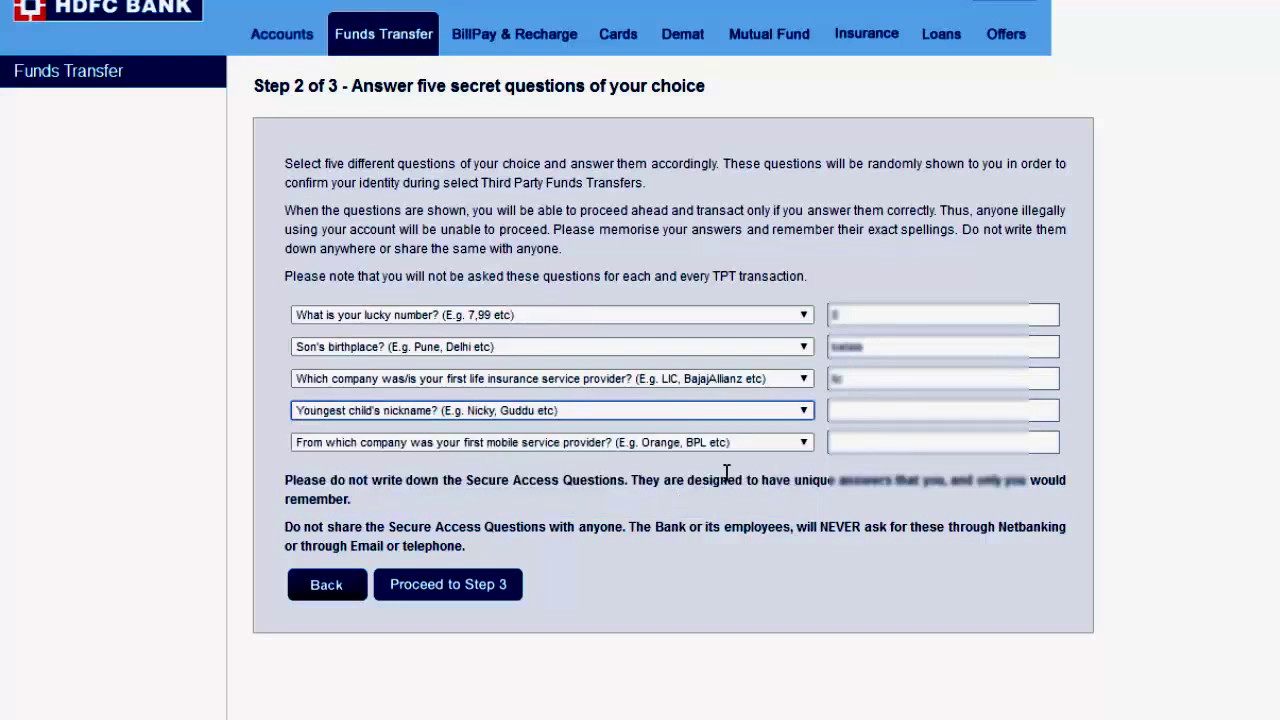
left_click(842, 411)
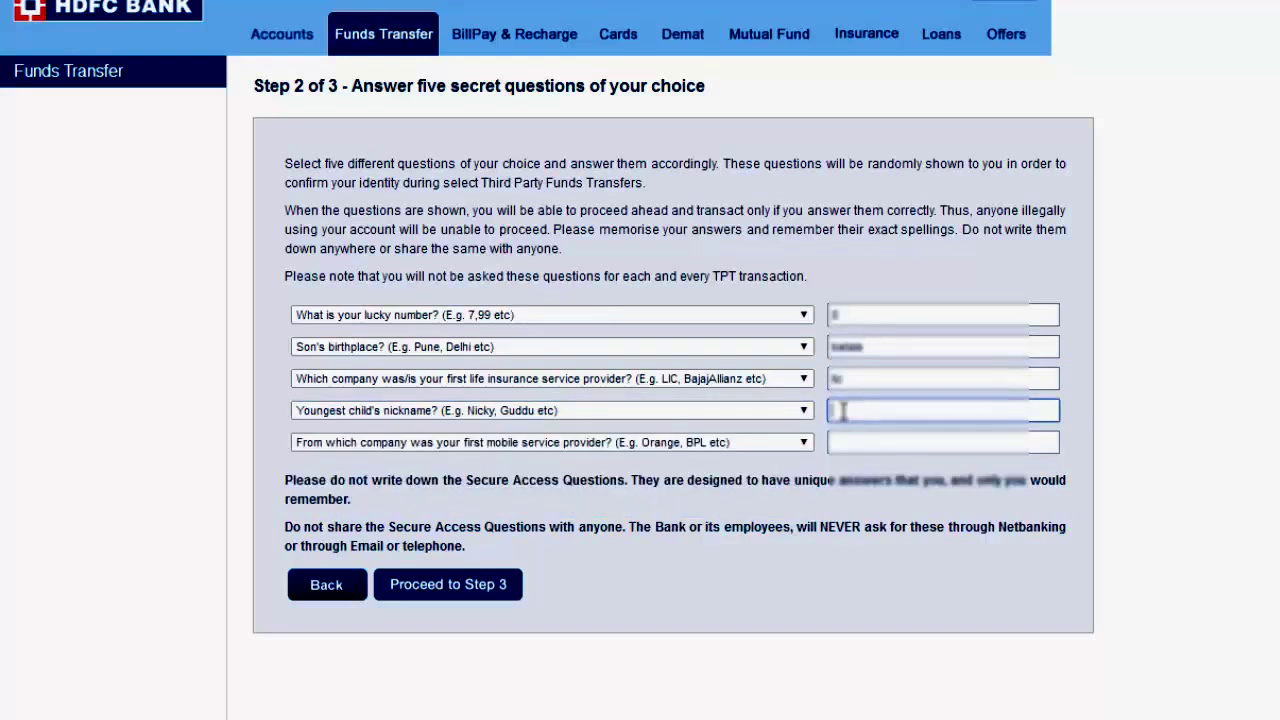
left_click(764, 443)
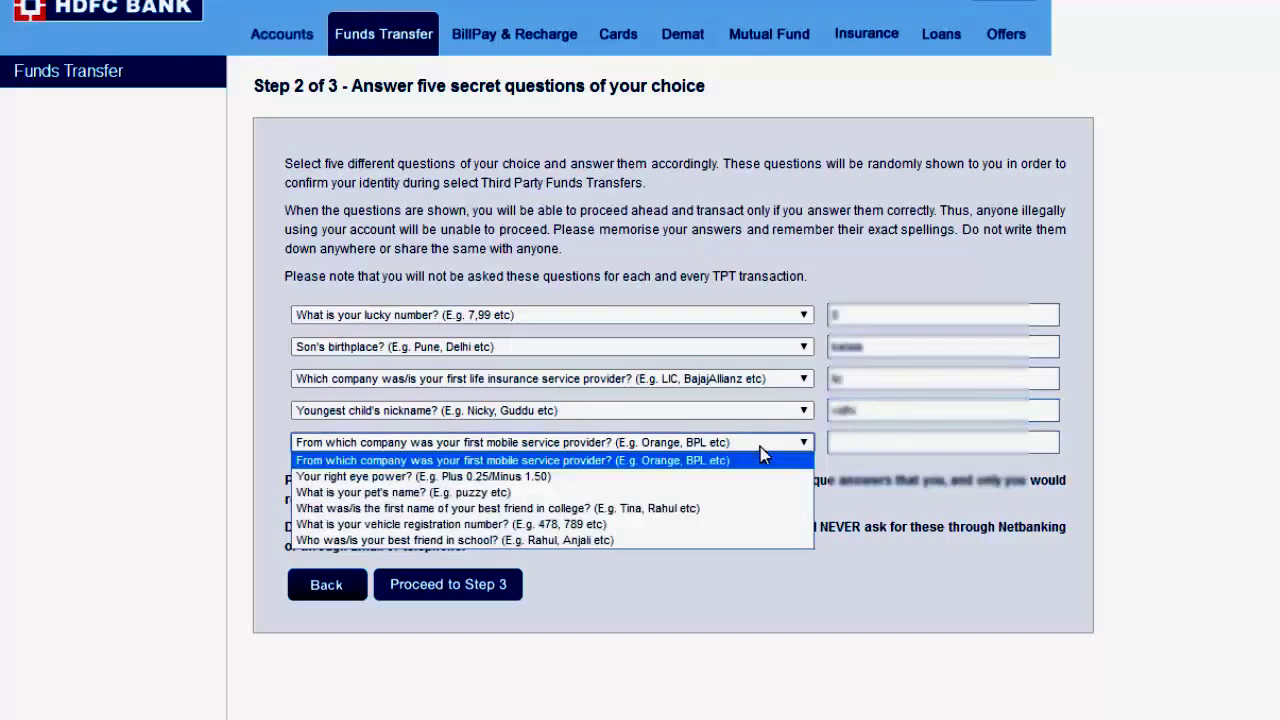
left_click(732, 499)
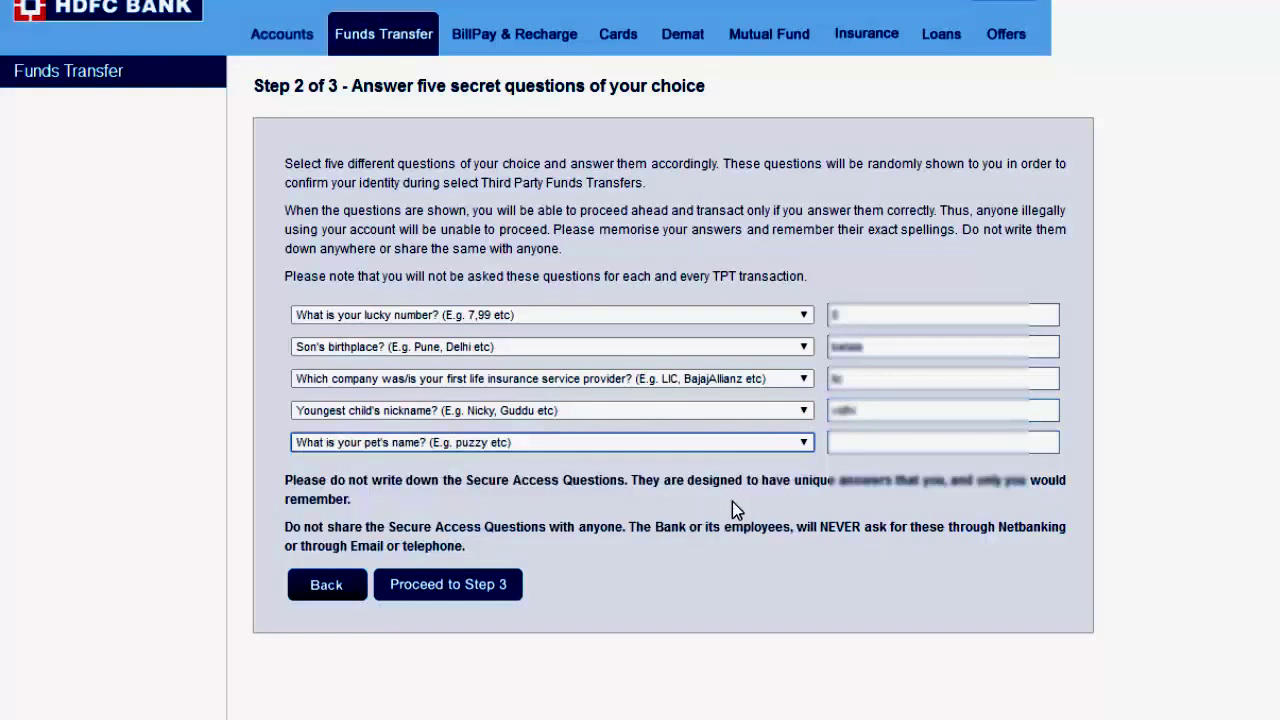
left_click(940, 443)
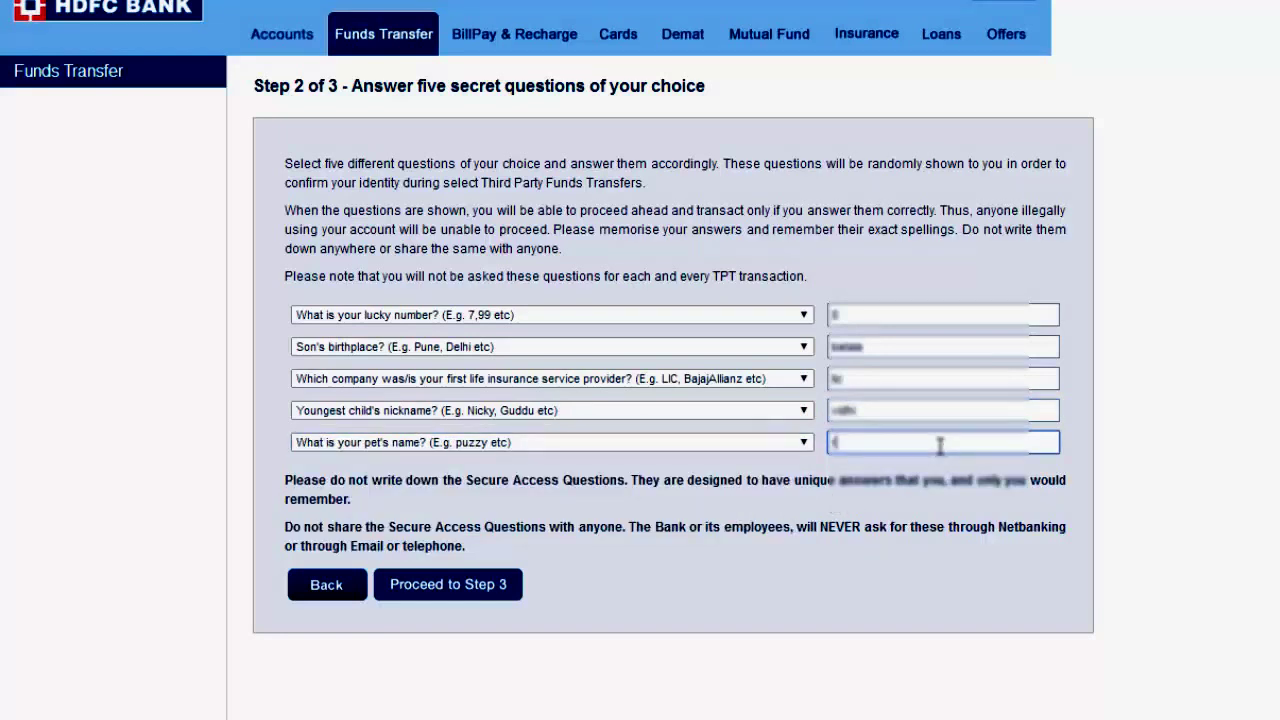
left_click(475, 585)
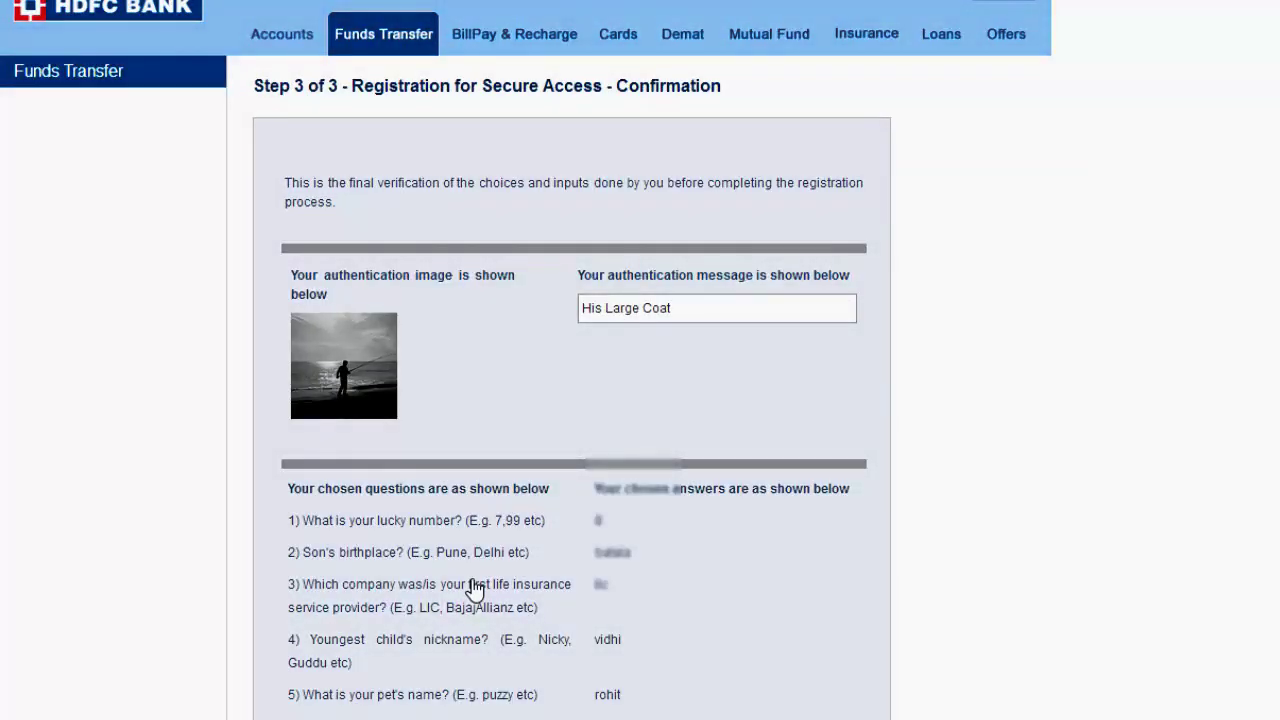
Review the Step 3 summary and confirm the Secure Access registration.
scroll(490, 578, "down", 1)
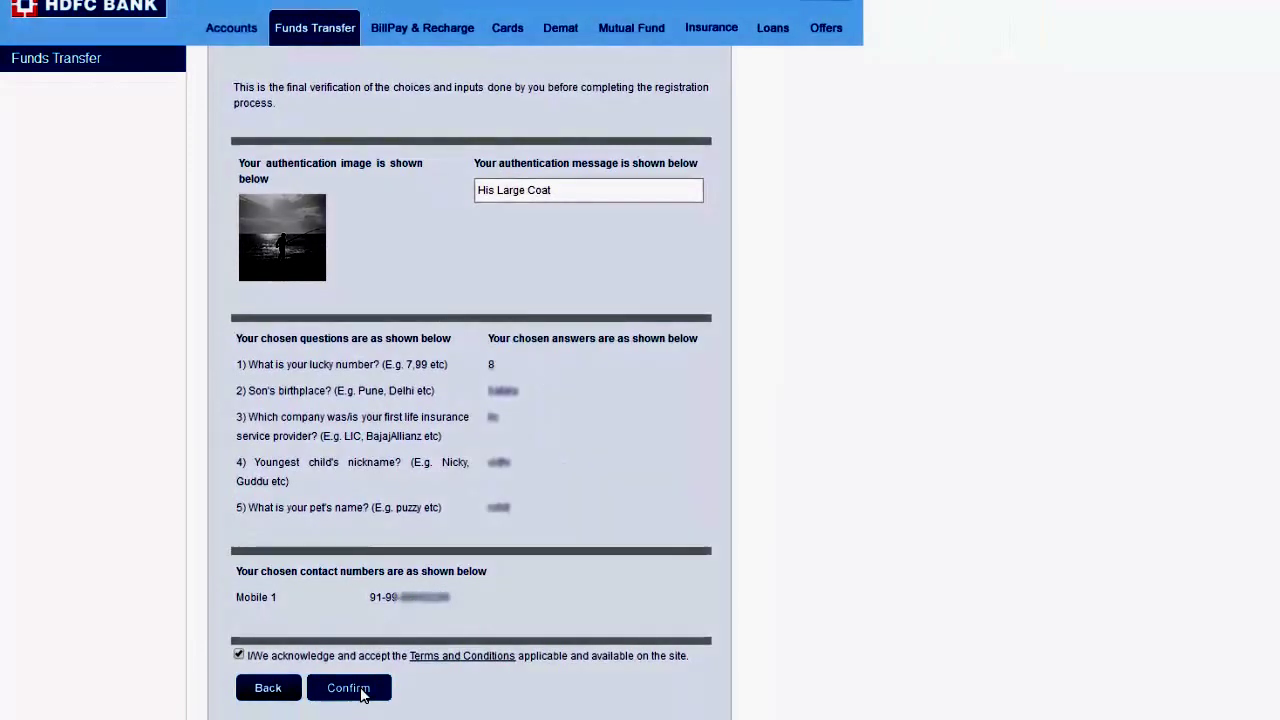
left_click(350, 688)
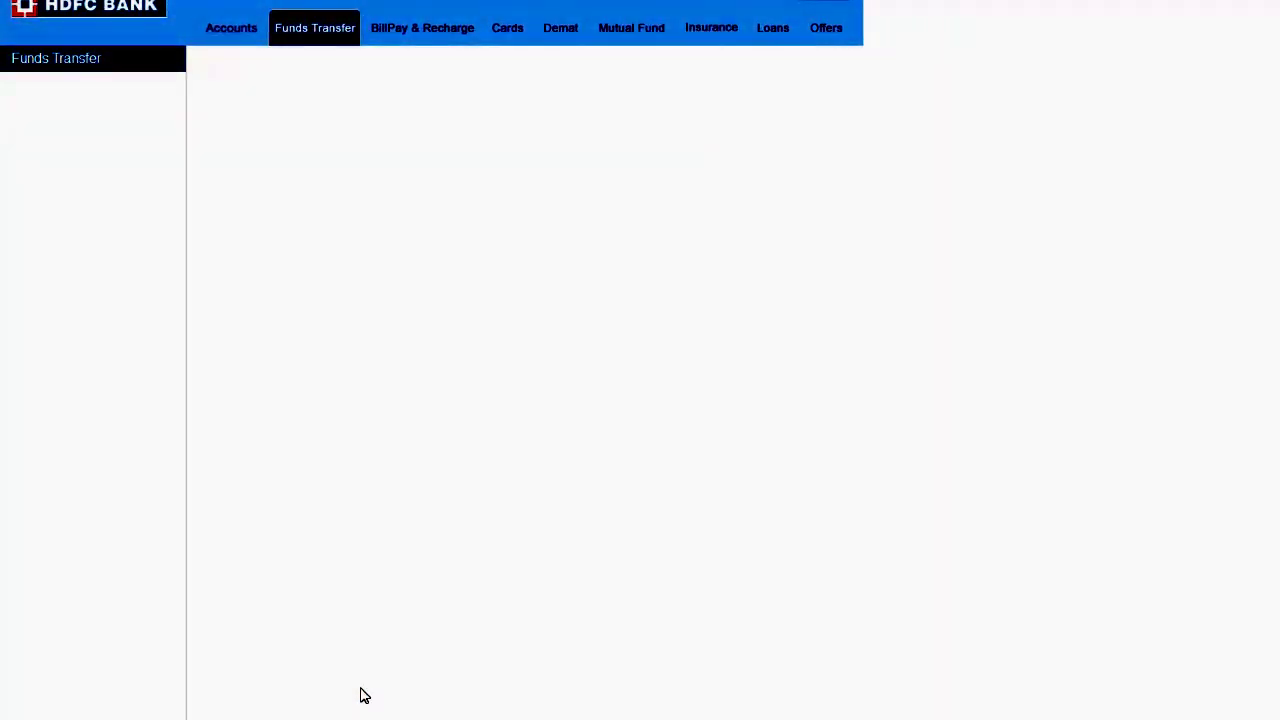